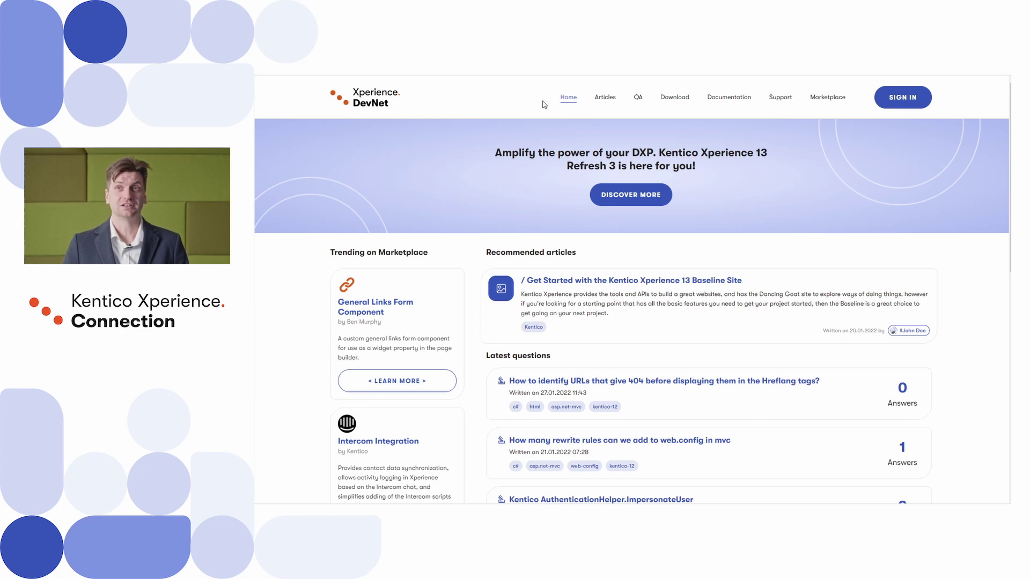
Step: Browse the live DevNet site's Articles, QA, Support and Marketplace pages
click(616, 101)
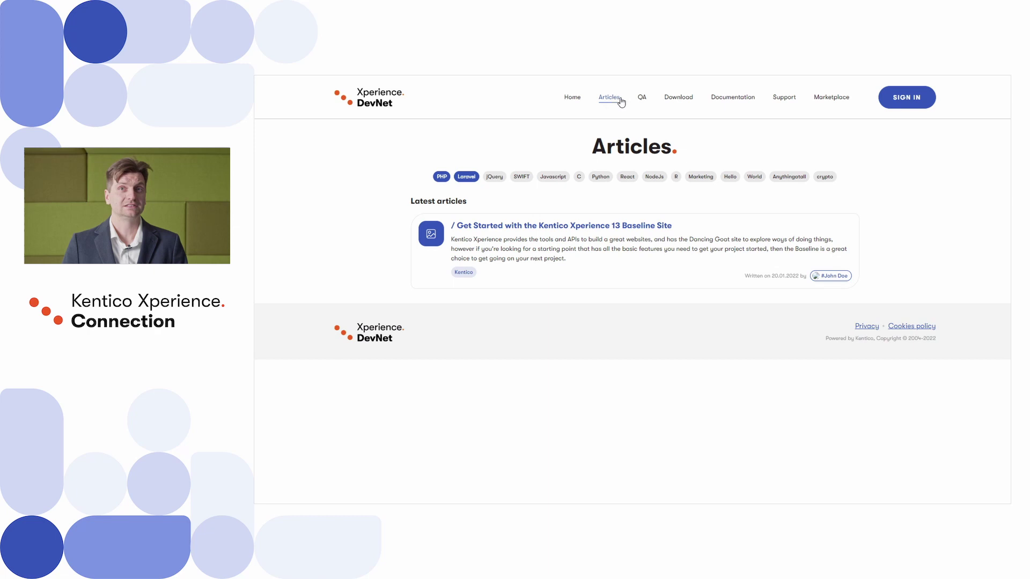
click(640, 99)
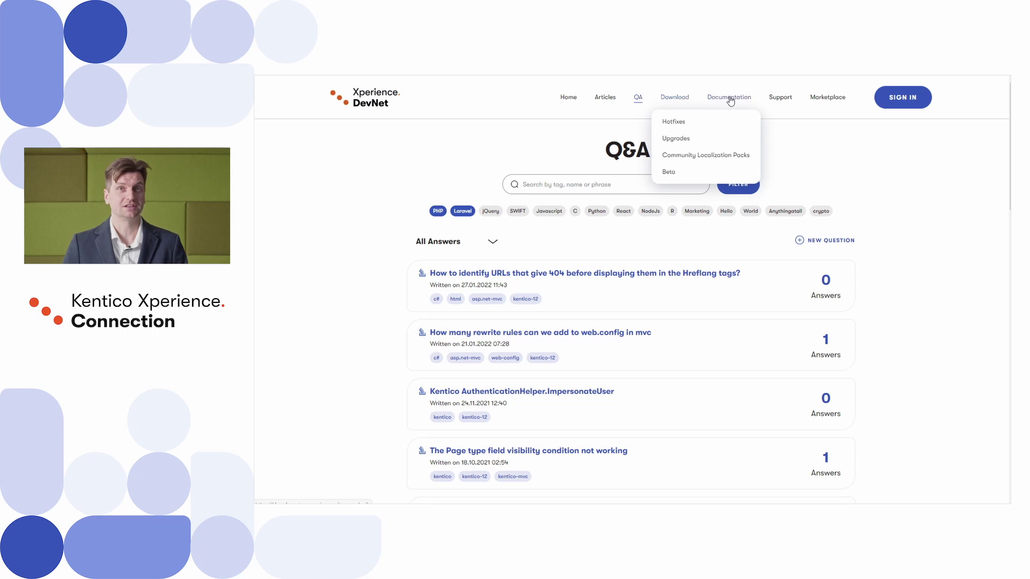
click(779, 100)
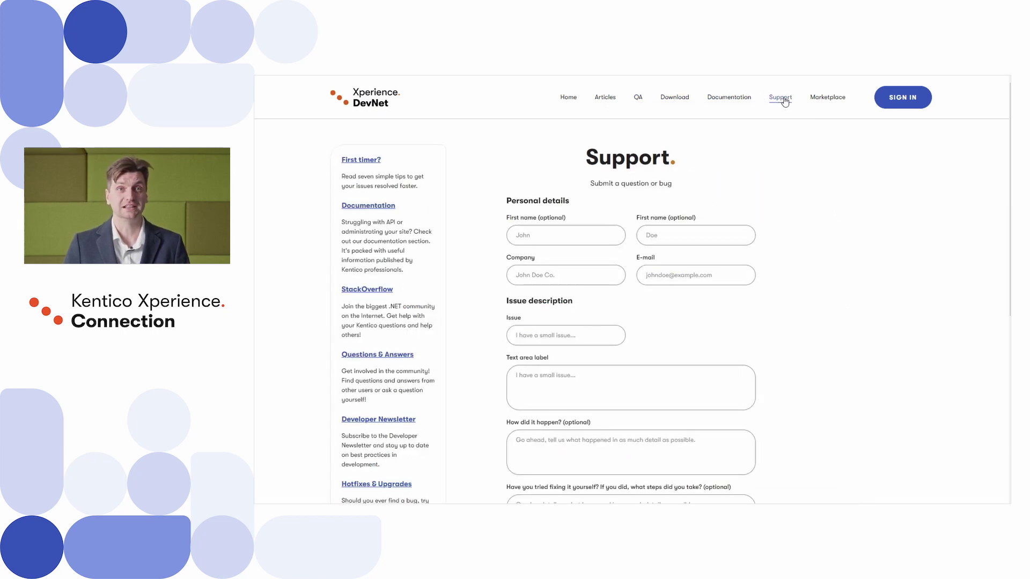
click(824, 101)
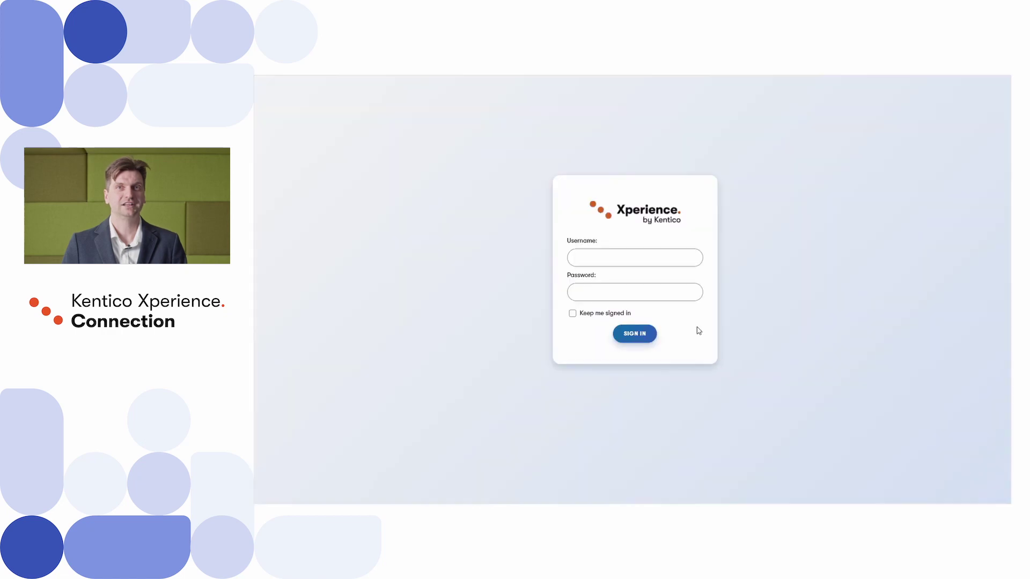
Step: Sign in to the Xperience administration with the username administrator
text(adm)
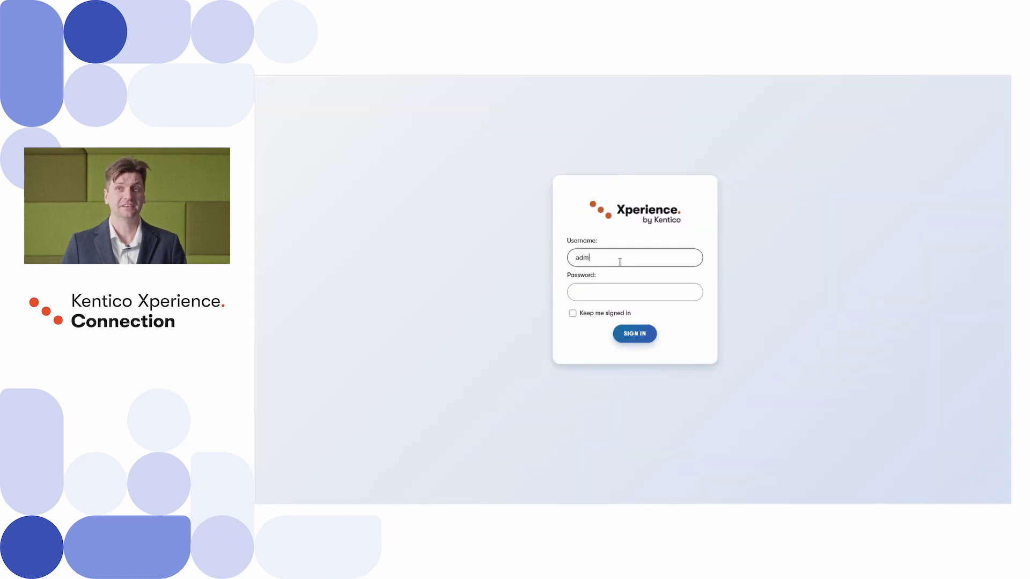
text(inistrator)
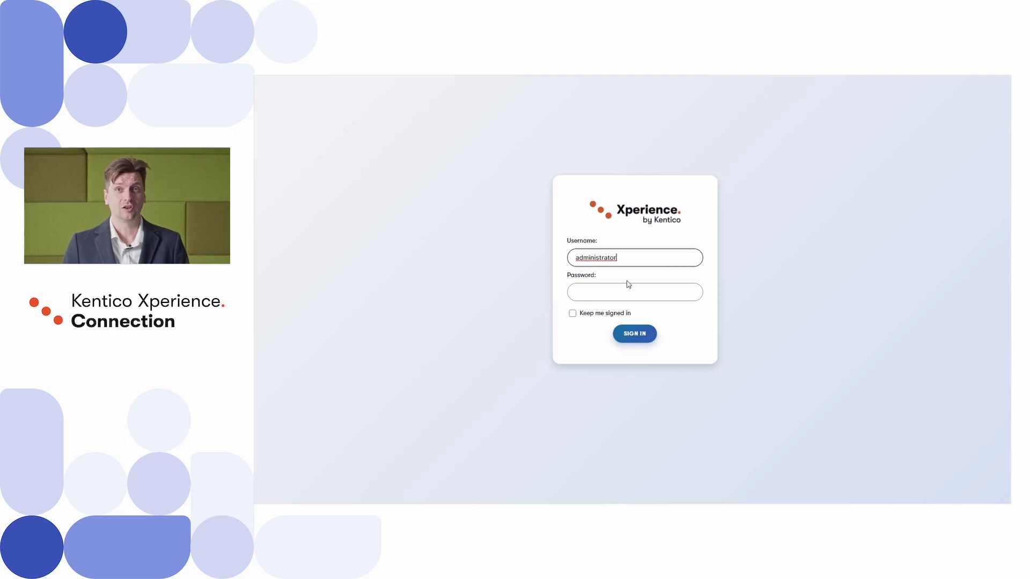
click(635, 335)
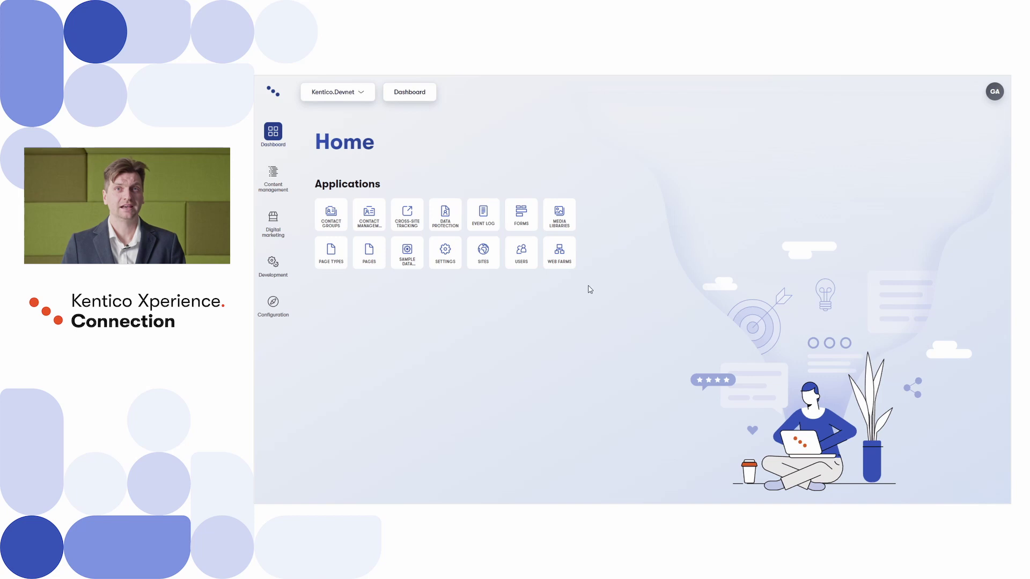
Step: Open the Graphics media library to view its files
click(555, 218)
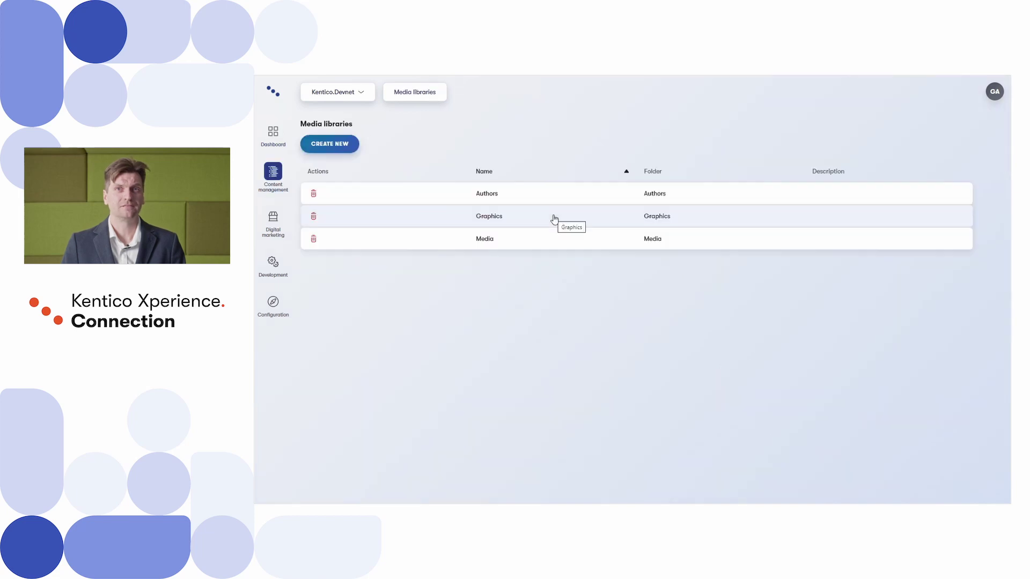
click(553, 220)
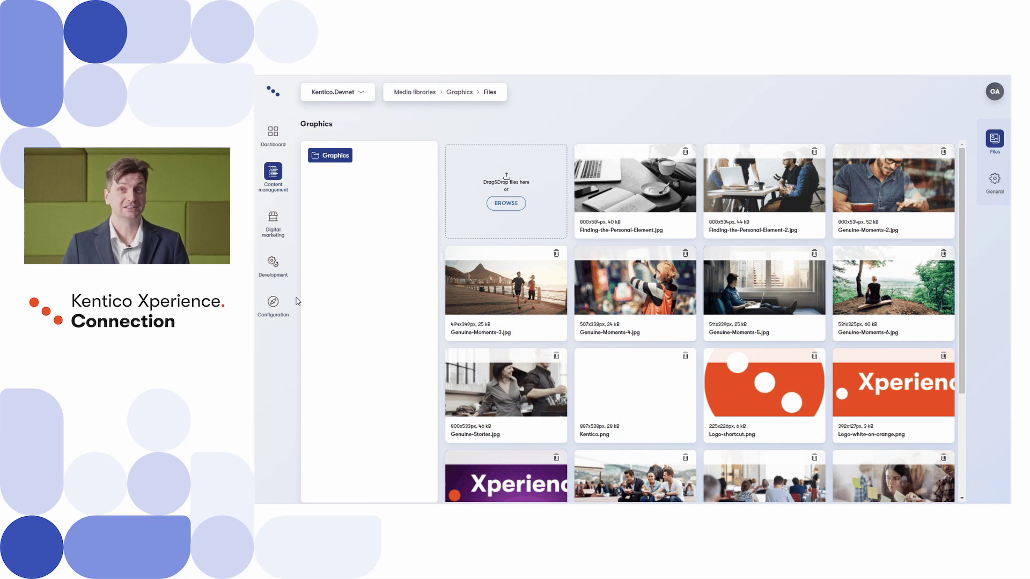
Step: Switch the Configuration application list to the tile layout and open the System category of Settings
click(273, 303)
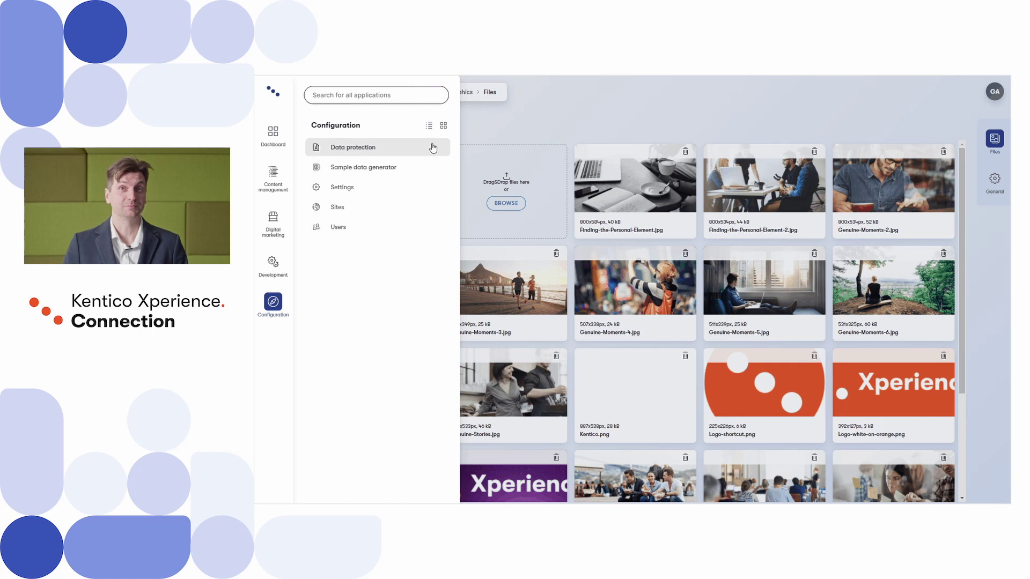
click(445, 128)
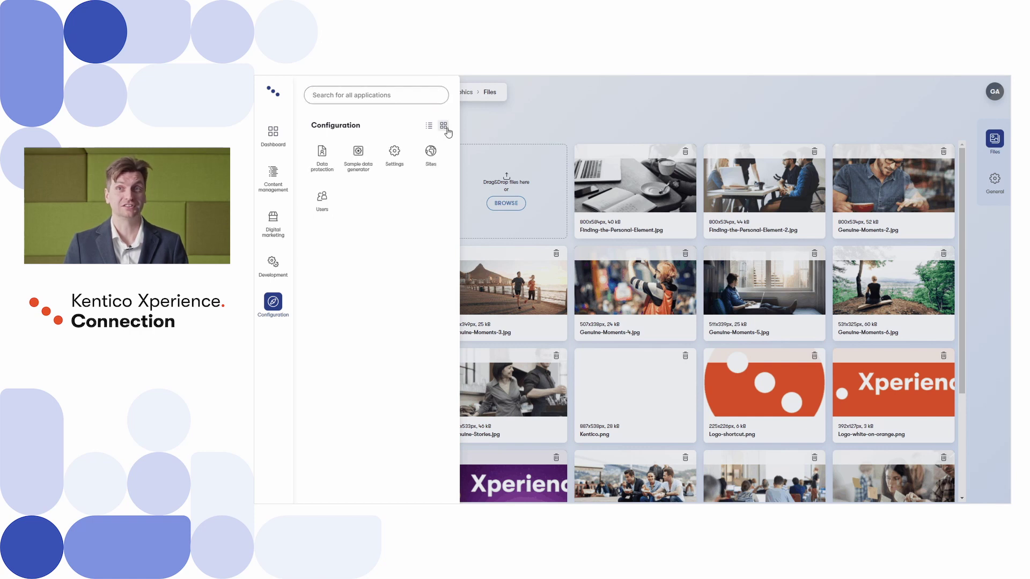
click(396, 153)
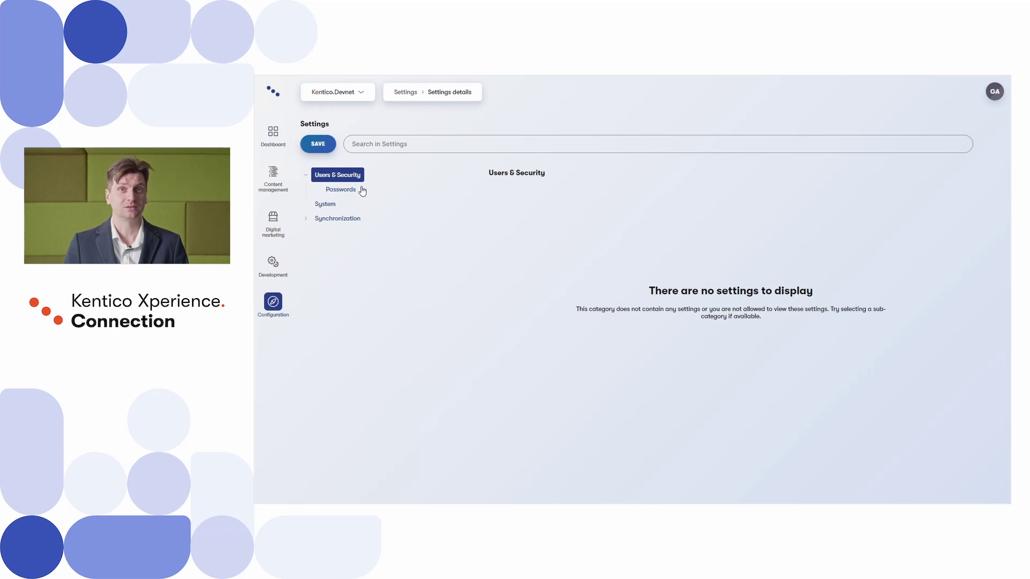
click(328, 206)
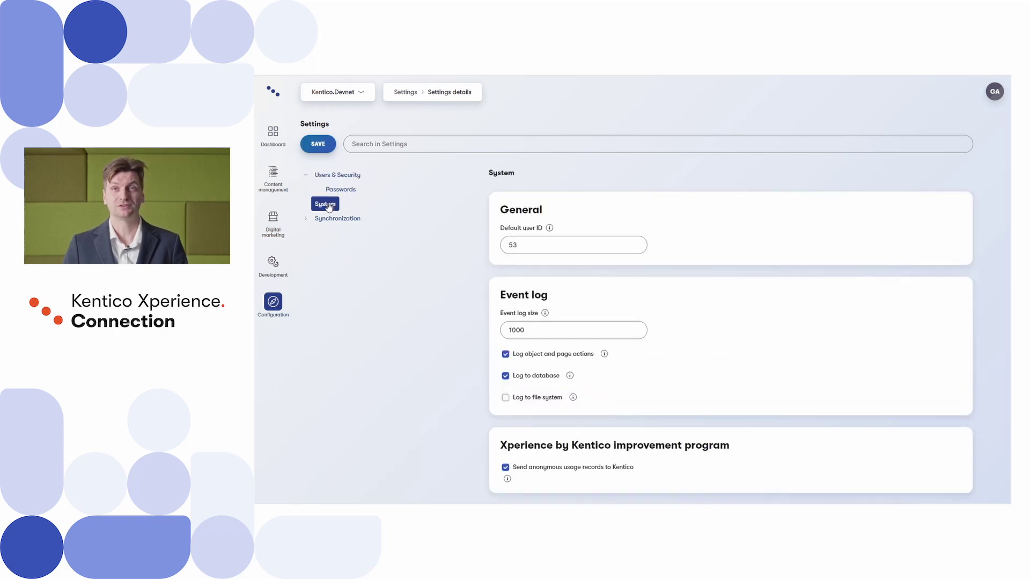
Step: Look through the applications under Development, Digital marketing and Content management, and return to the dashboard
click(275, 262)
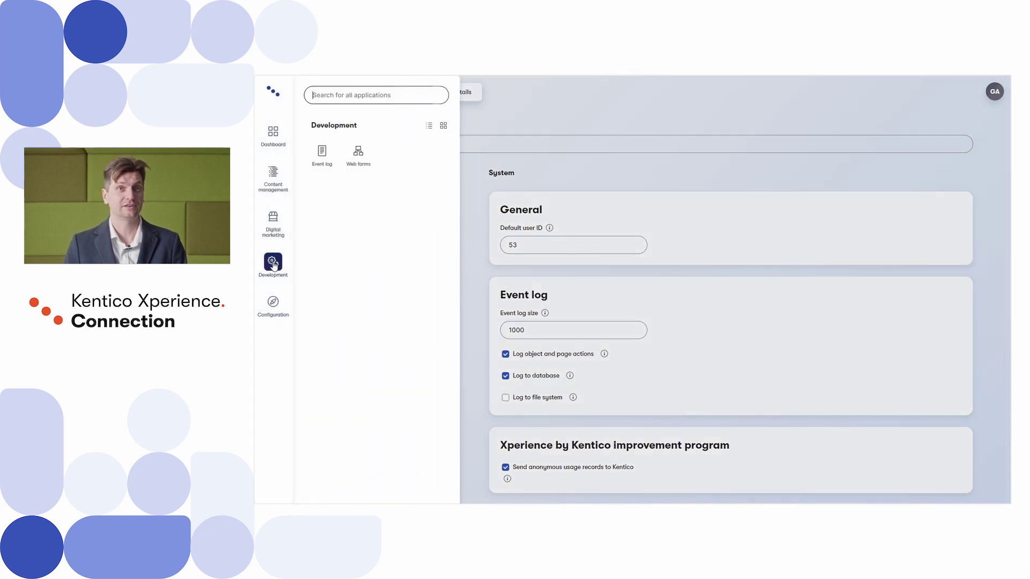
click(273, 225)
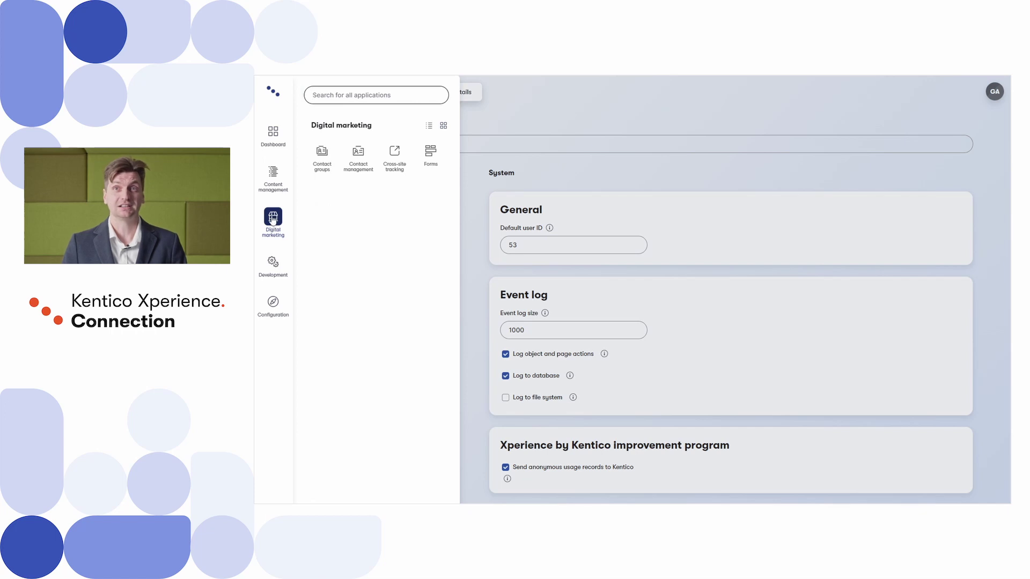
click(273, 179)
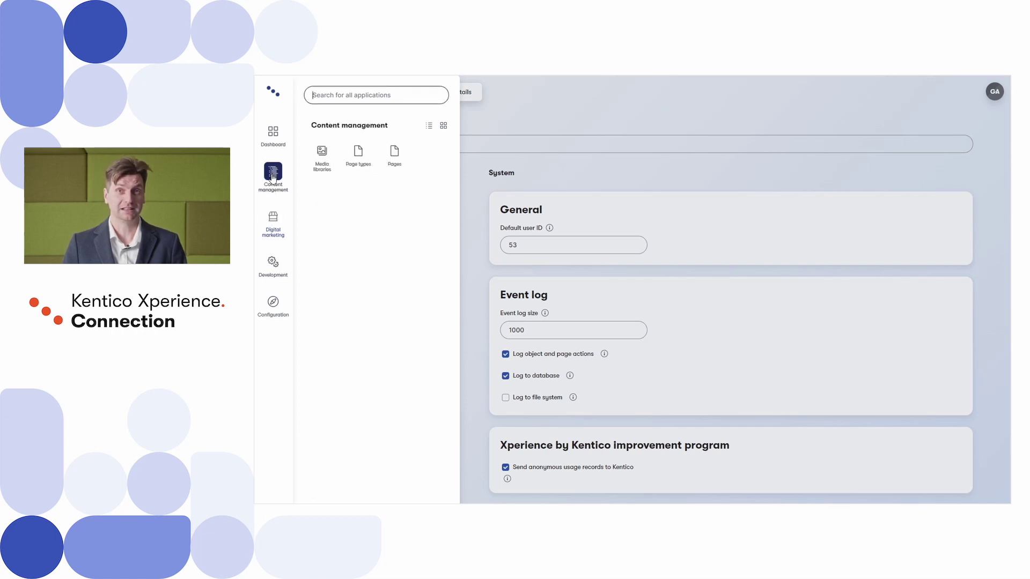
click(271, 137)
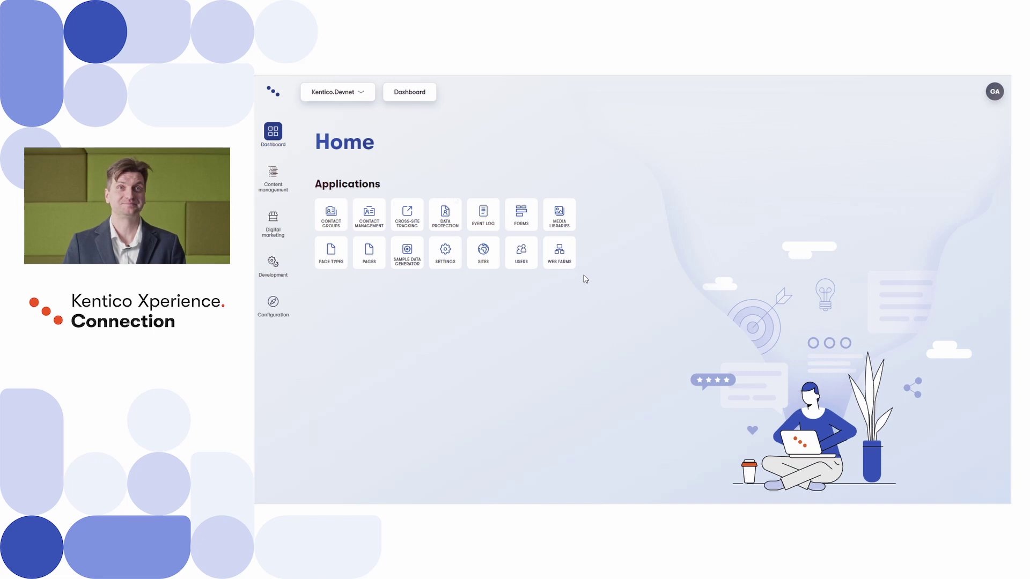
Step: Open the field list of the Article page type
key(Tab)
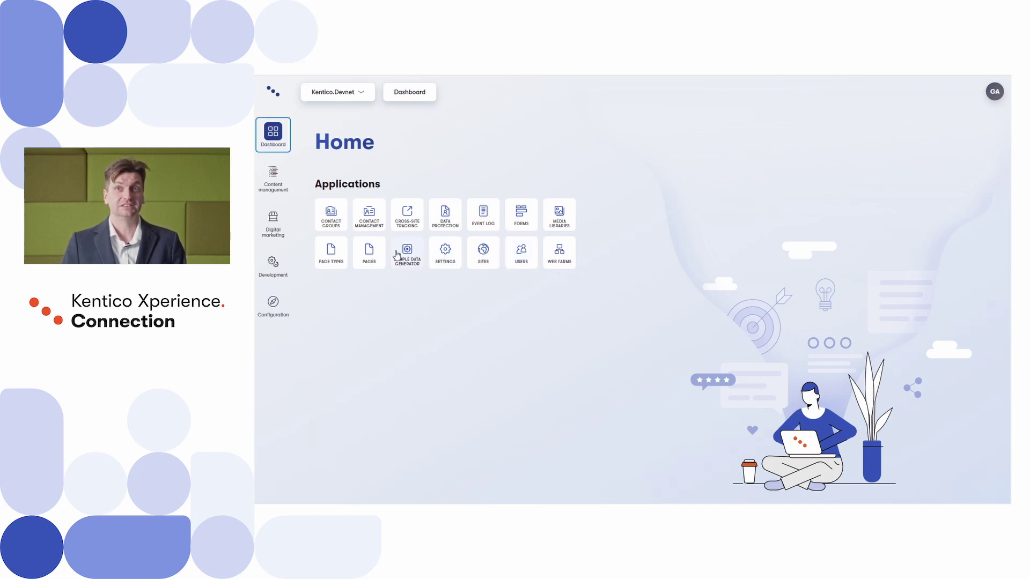
click(338, 250)
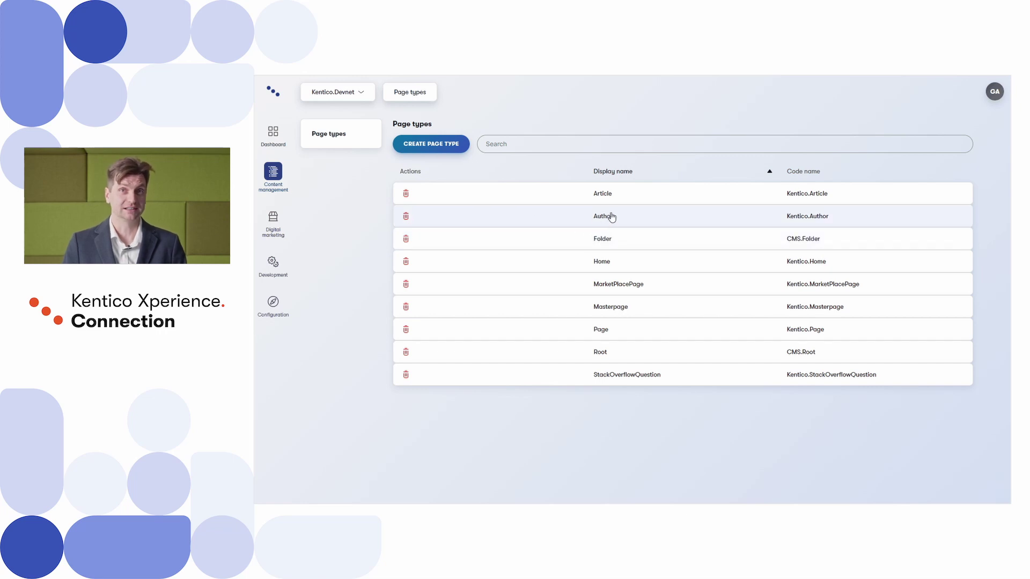
click(636, 199)
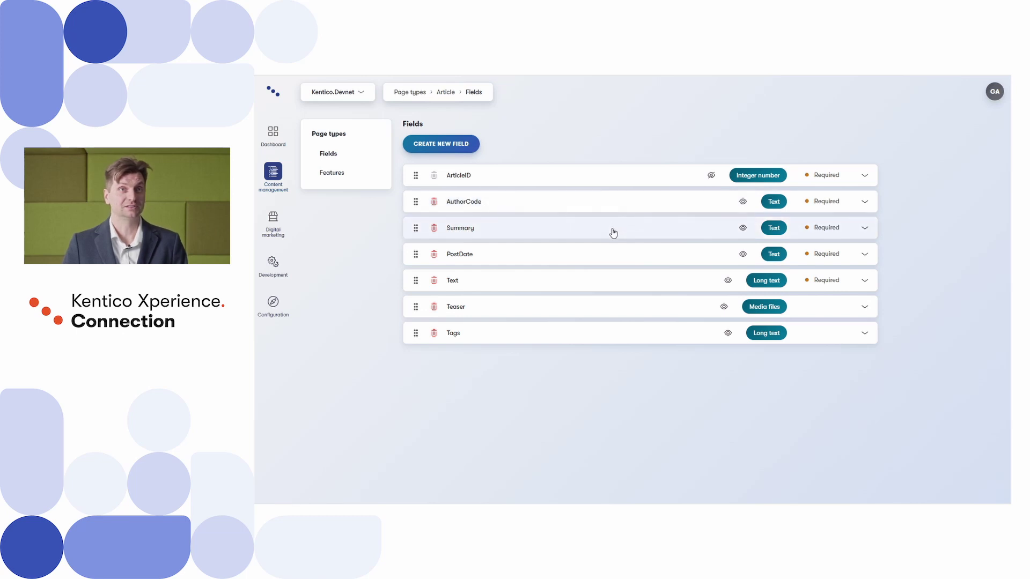
Step: Set the caption of the Article page type's Teaser field to "Teaser image" and save the field
click(607, 306)
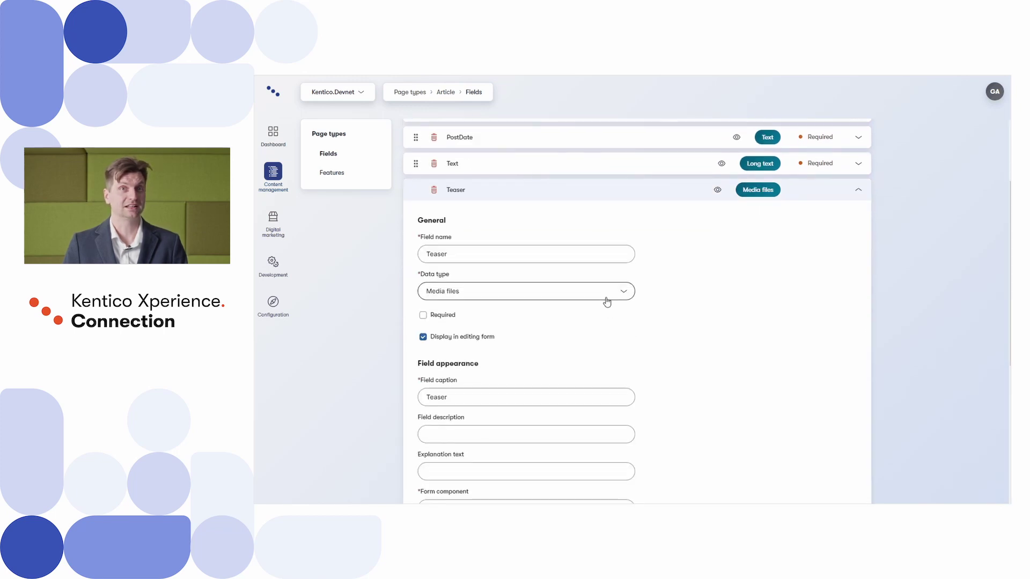
scroll(603, 314, down, 2)
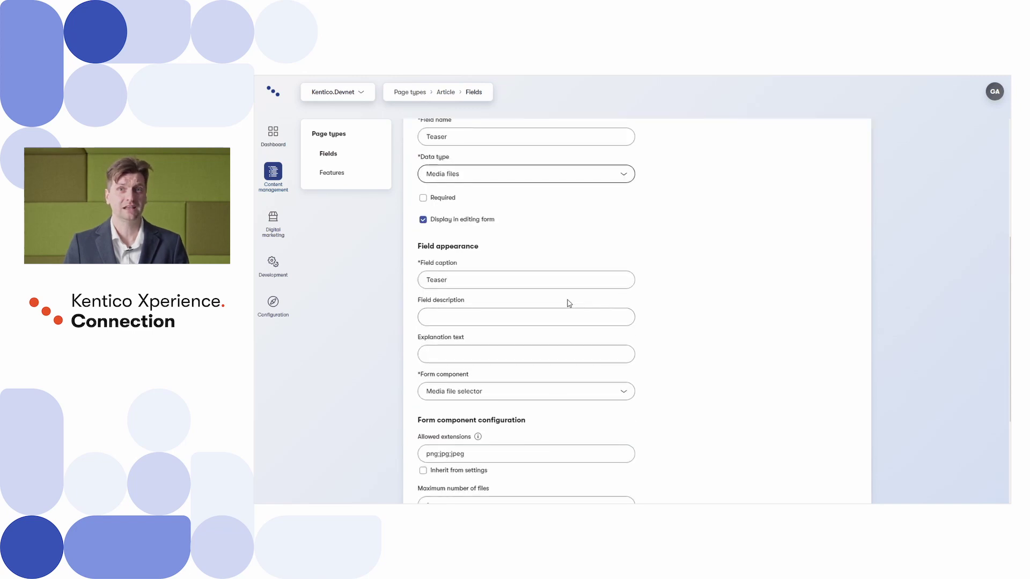
click(514, 281)
text(image)
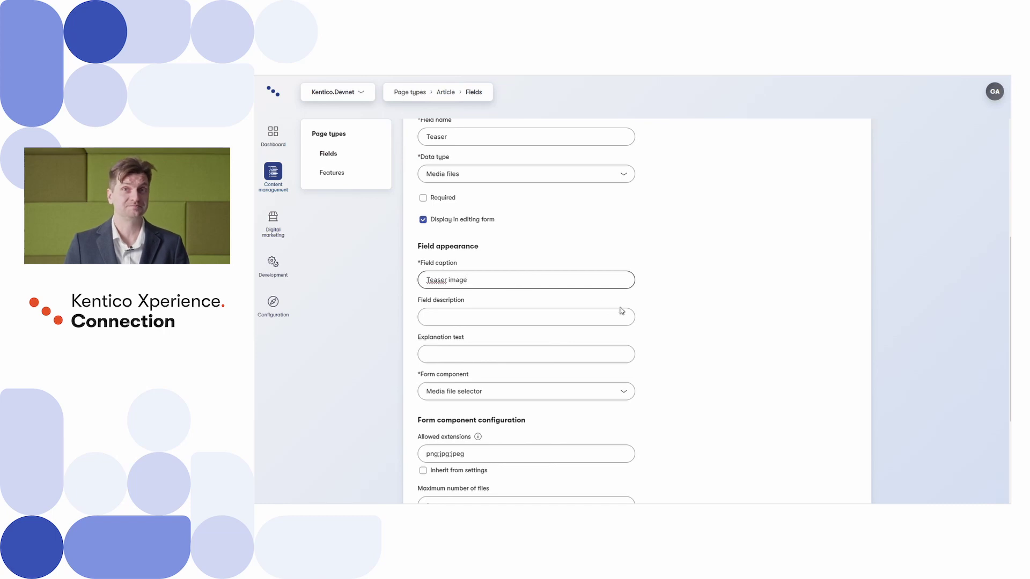
scroll(754, 429, down, 1)
scroll(755, 430, down, 3)
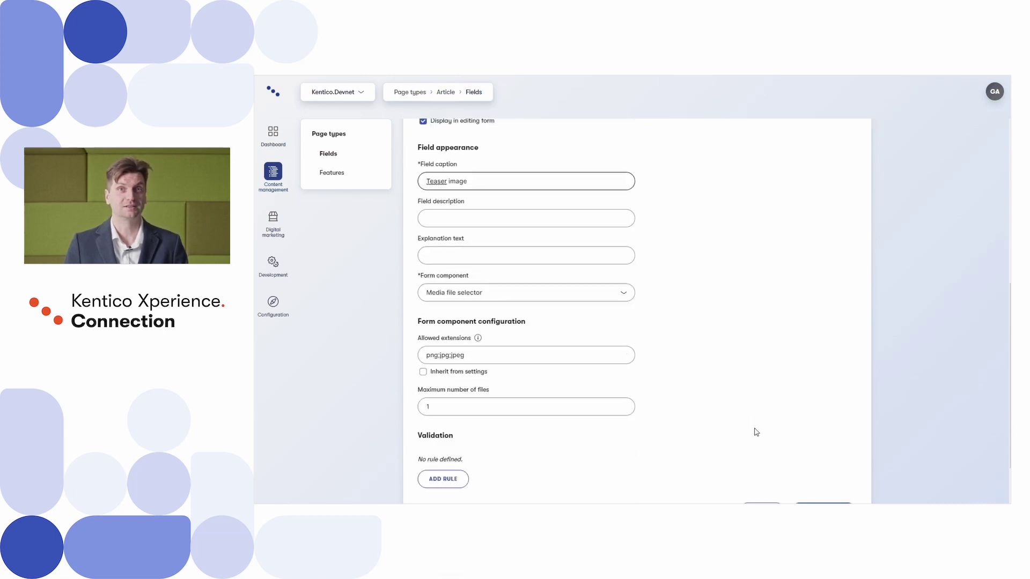
click(816, 446)
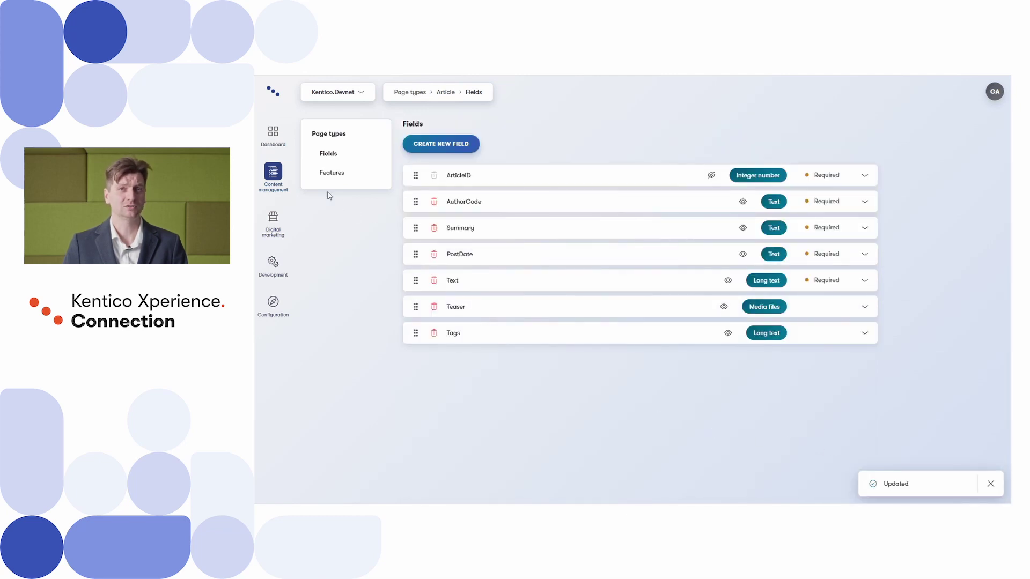
Step: Open the Articles page in the Pages application, viewing Home on the way, and expand its child pages
click(271, 136)
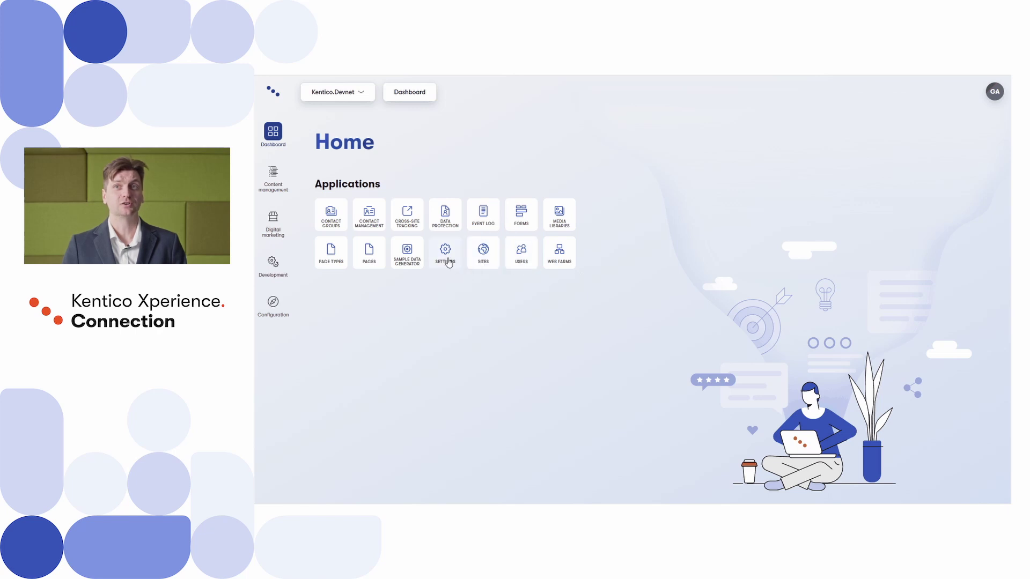
click(373, 253)
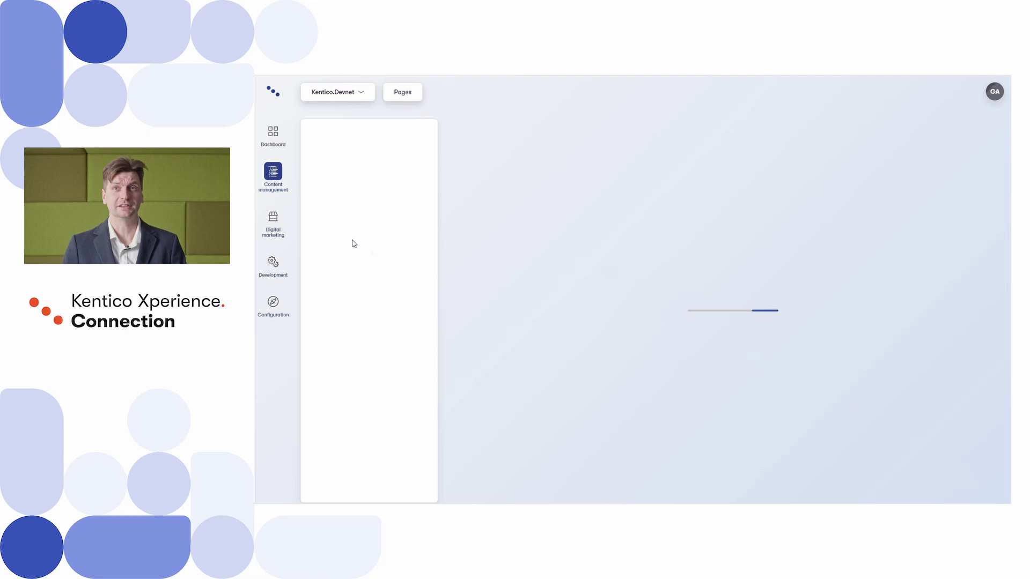
click(352, 241)
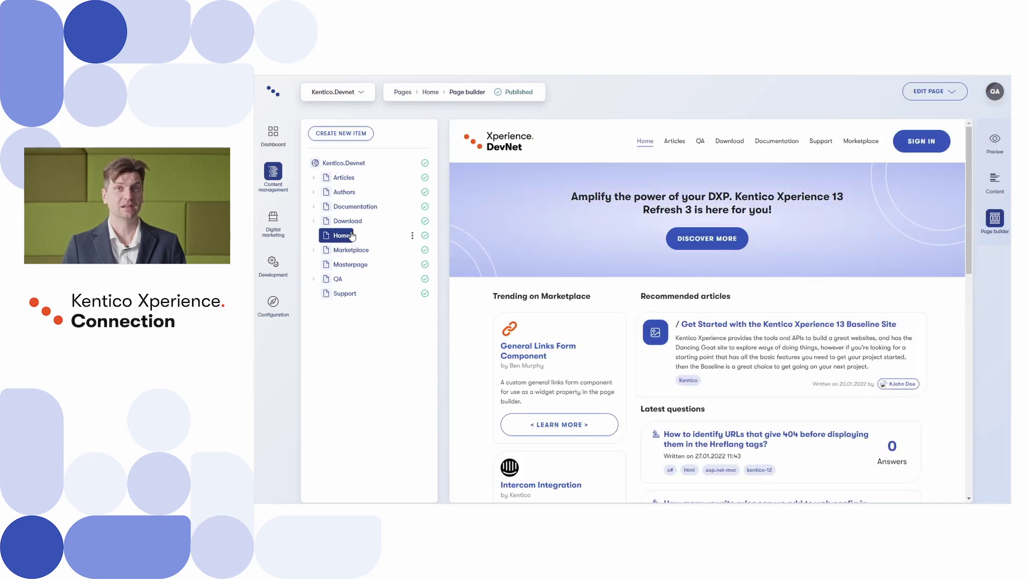
click(340, 179)
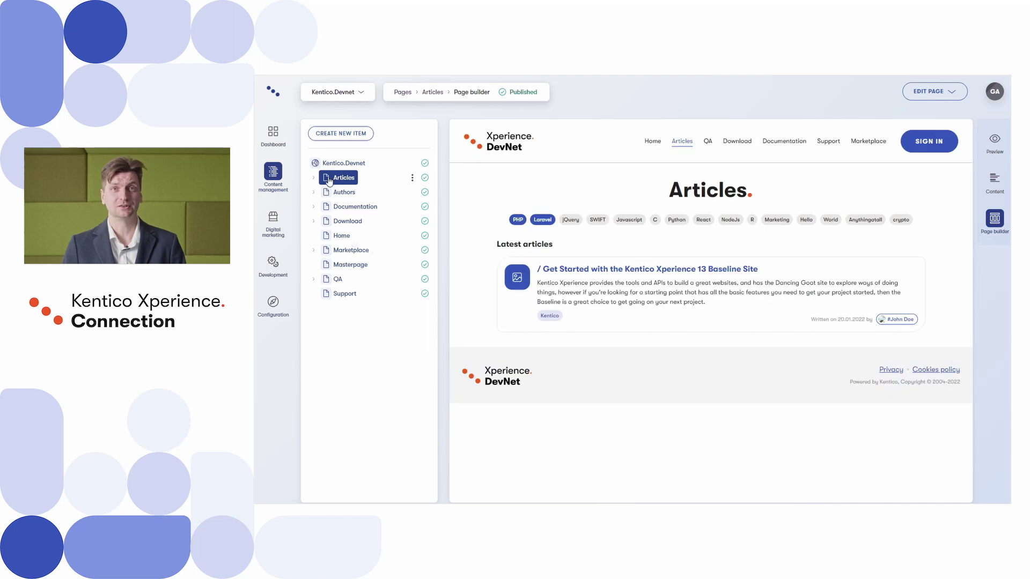
click(313, 178)
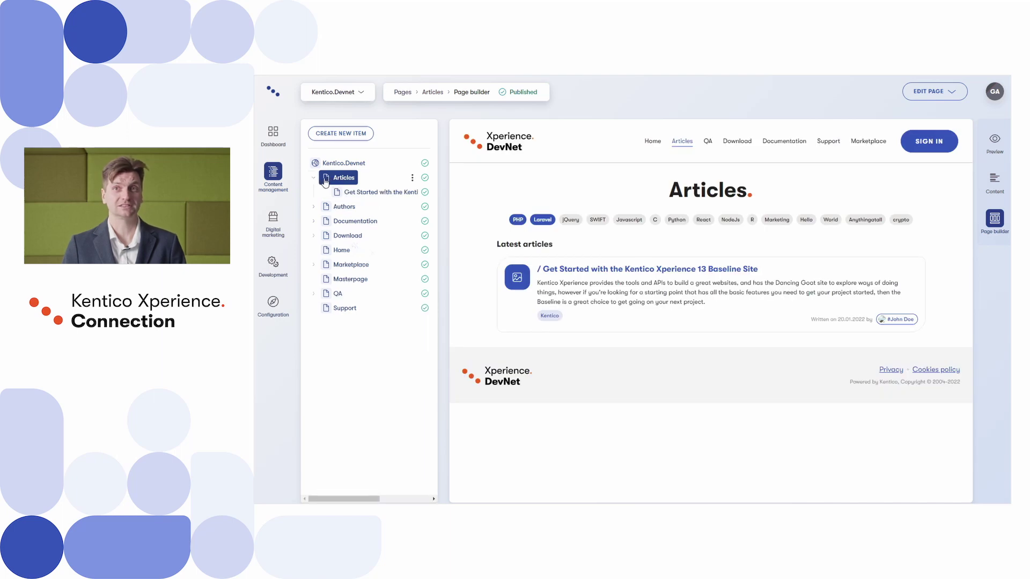
Step: Create a new item of the Article page type under the Articles page
click(351, 139)
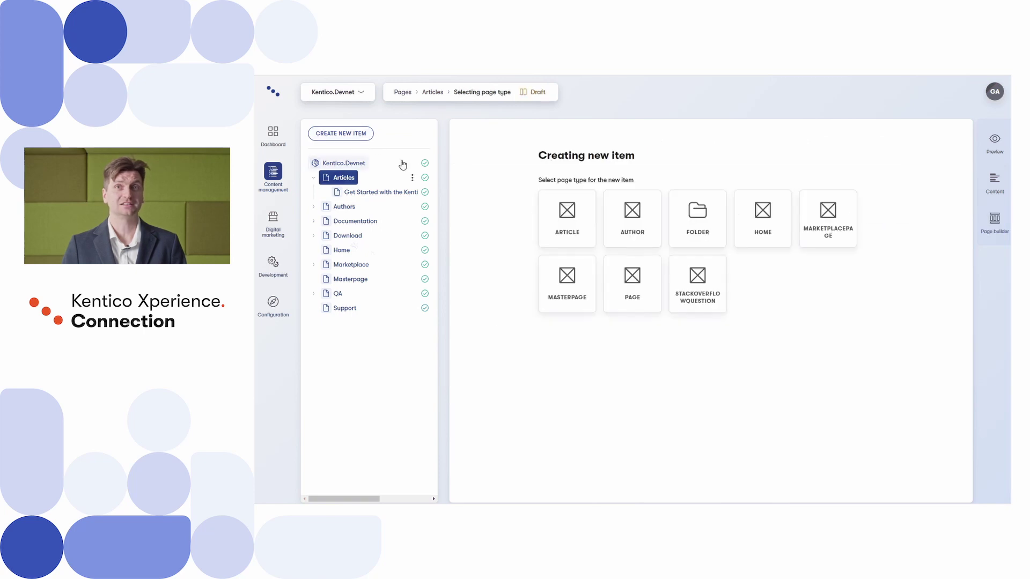
click(568, 219)
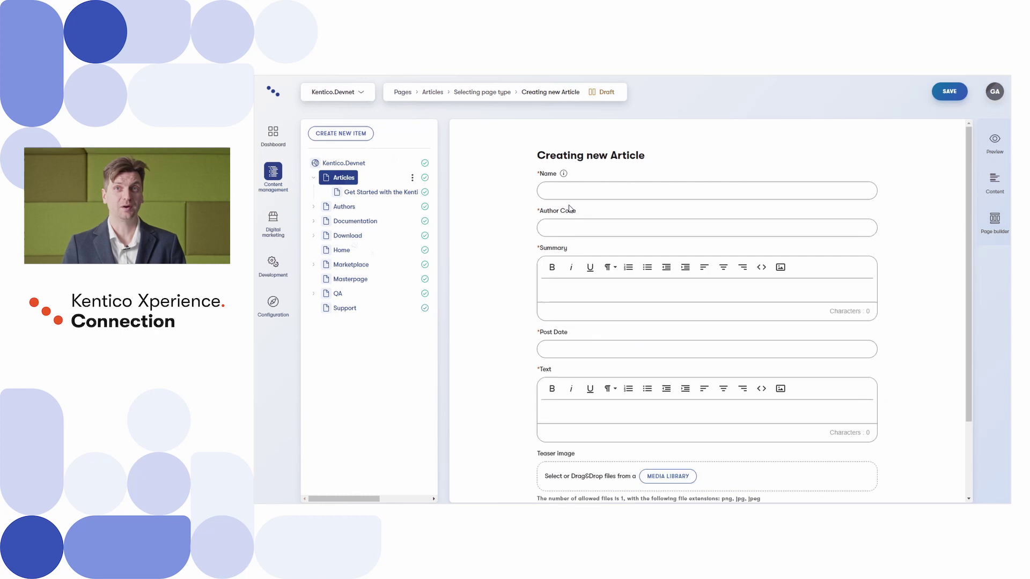
Step: Enter the article name "What's new in Kentico Xperience", its author code and the summary "Xperience by Kentico reveals the future of its digital experience platform"
text(What's new in Kentico Xperience)
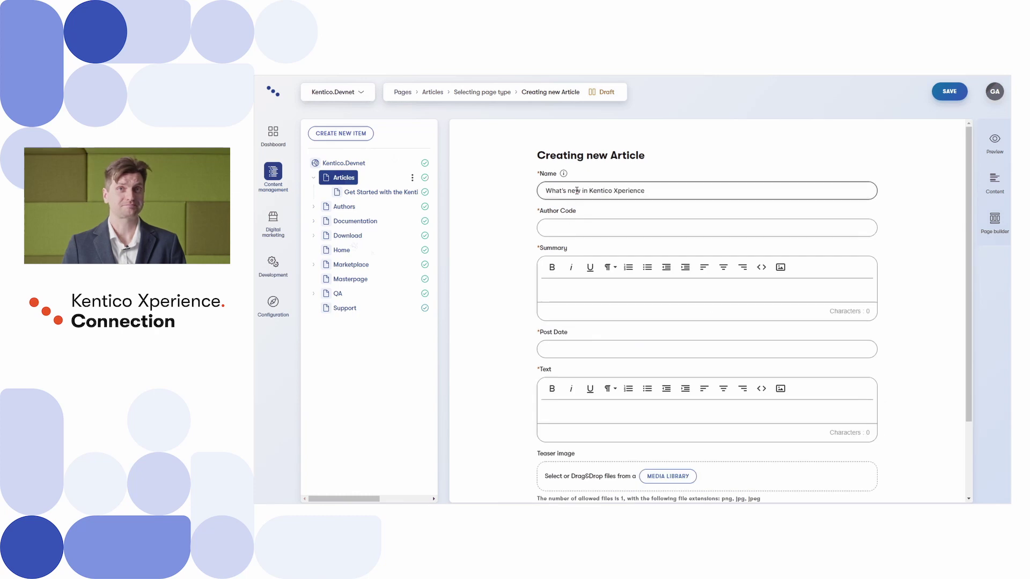
click(575, 230)
text(john_doe)
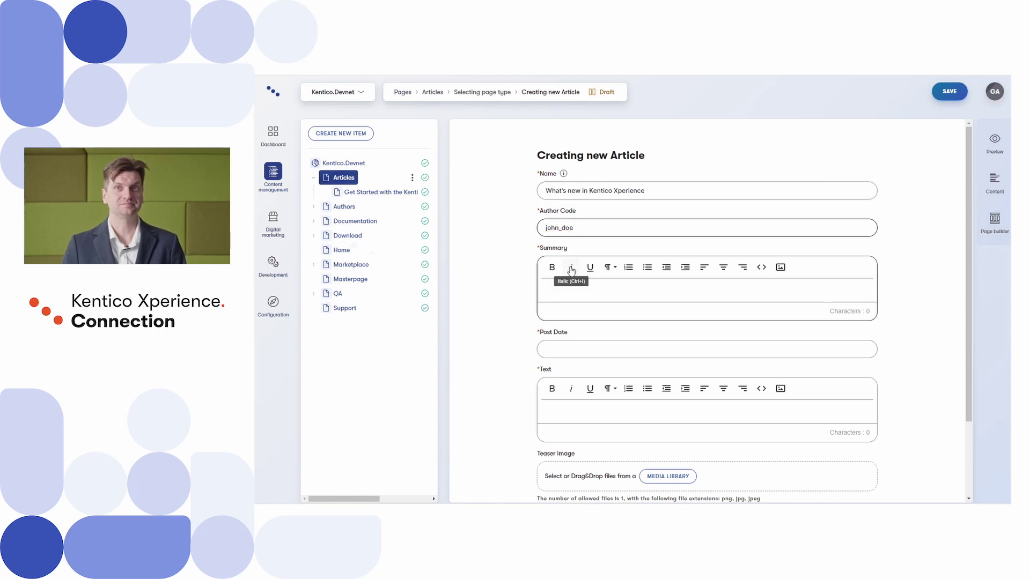
click(575, 290)
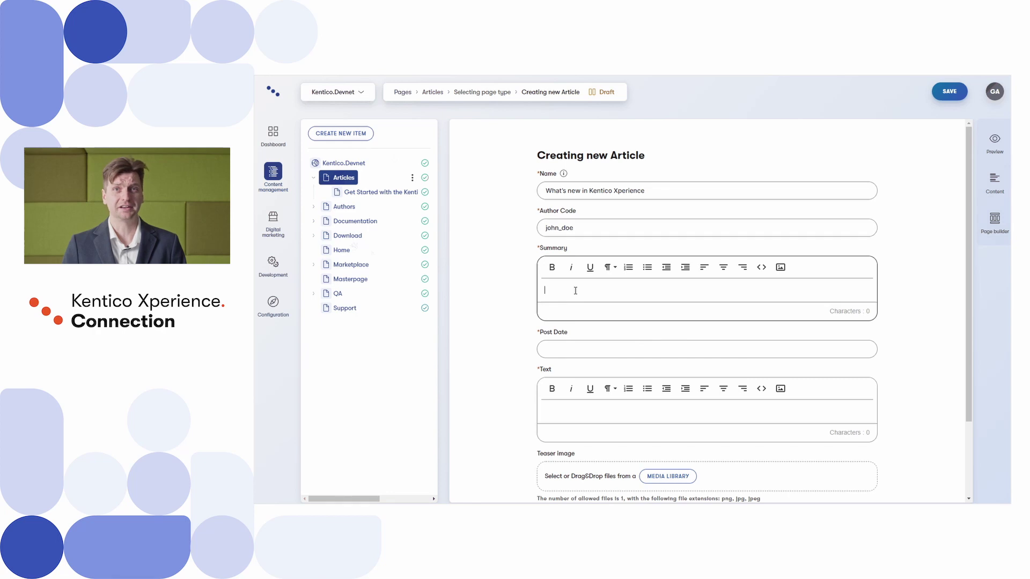
text(Xperience by Kentico reveals the future of its digital experience platform)
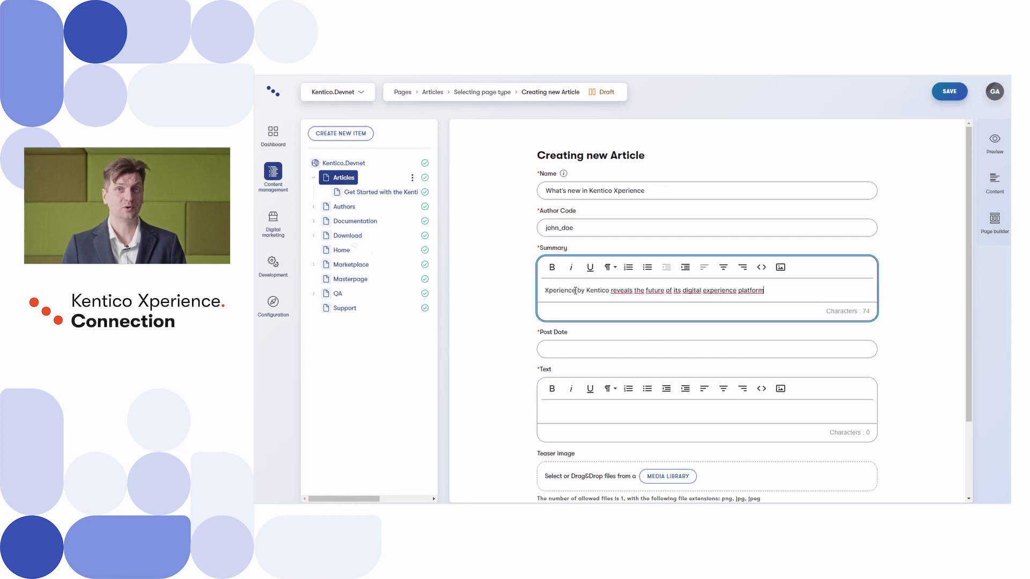
Step: Set the post date to 2022-01-01 and fill the Text field with the paragraph beginning "A typical Kentico Xperience customer looks for a platform"
click(573, 348)
text(2022-01-01)
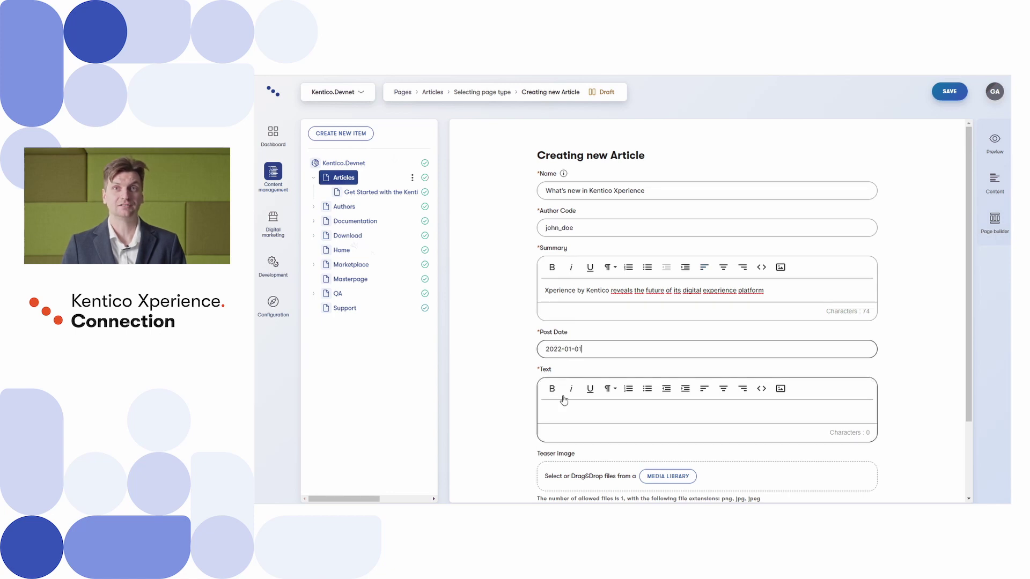
click(566, 415)
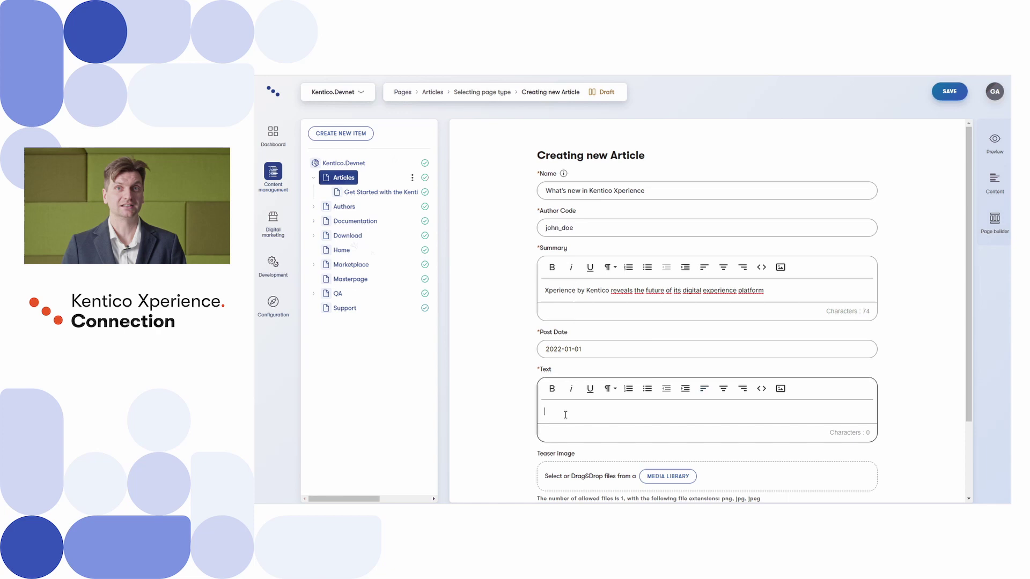
text(A typical Kentico Xperience customer looks for a platform on which they can build their digital experiences. They expect to get lots of functionality from the platform so that they don't have to buy multiple tools and integrate them. They realize that integrating and operating multiple best-of-breed solutions would be overwhelming for their team. Today, Kentico Xperience powers more than 30,000 websites across 120 countries worldwide. For many years, it has become the solution of choice that has helped thousands of companies accelerate their digital transformation, including Allergan, Konica Minolta, Land O' Lakes, PPG, and Red Cross.)
Step: Choose Finding-the-Personal-Element-2.jpg from the Graphics media library as the teaser image and save the article
scroll(574, 413, down, 3)
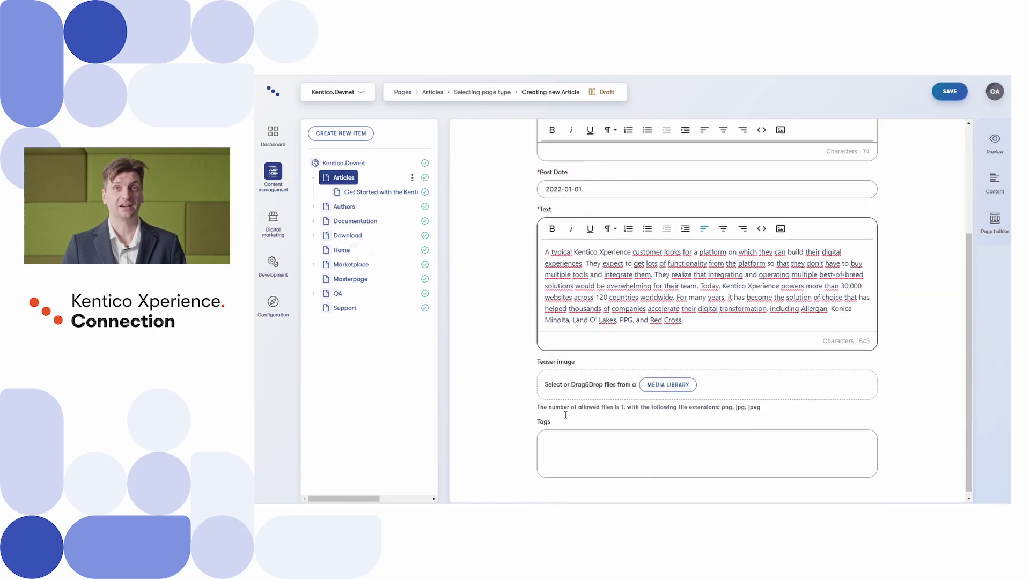
click(668, 384)
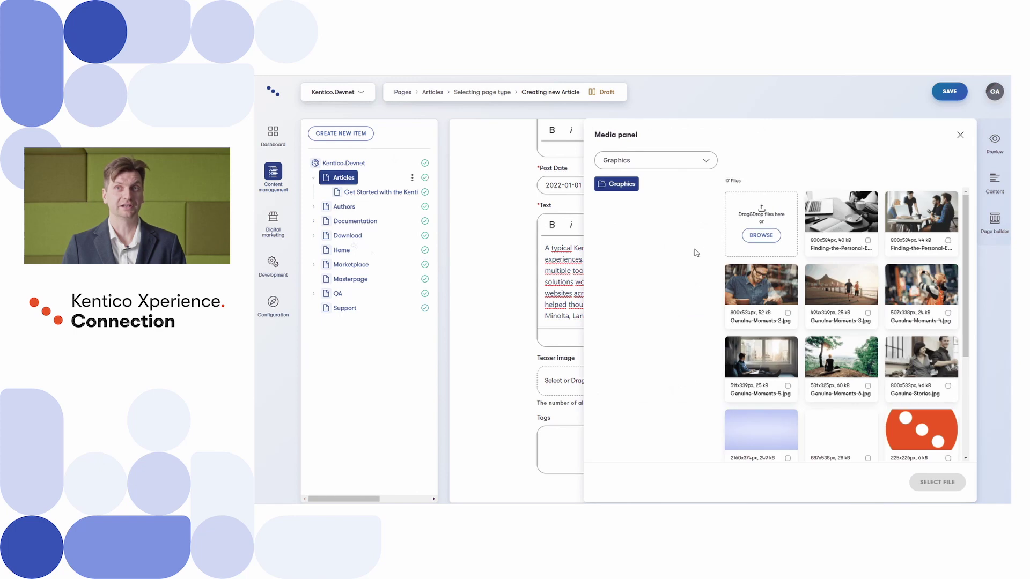
click(947, 240)
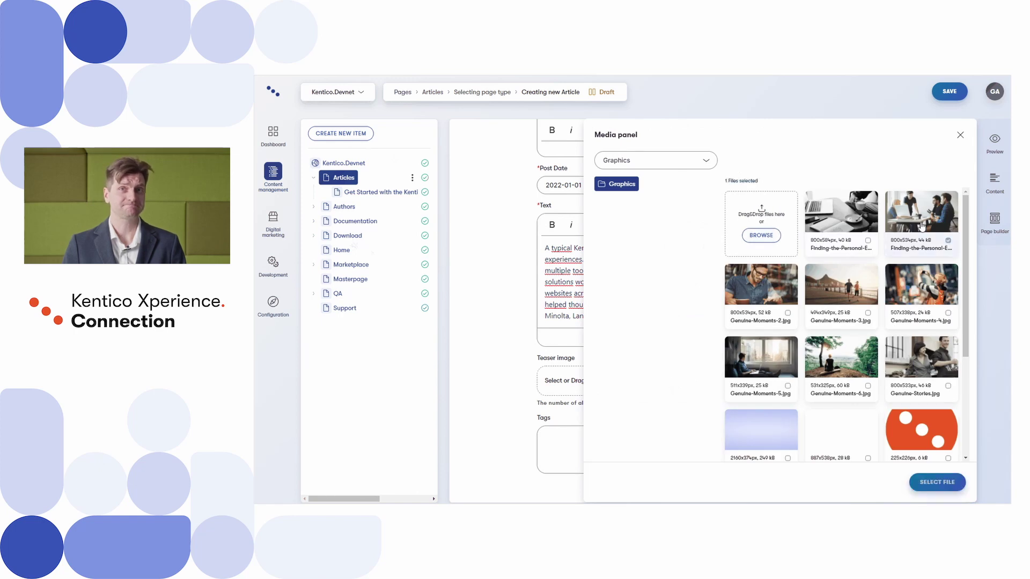
click(939, 483)
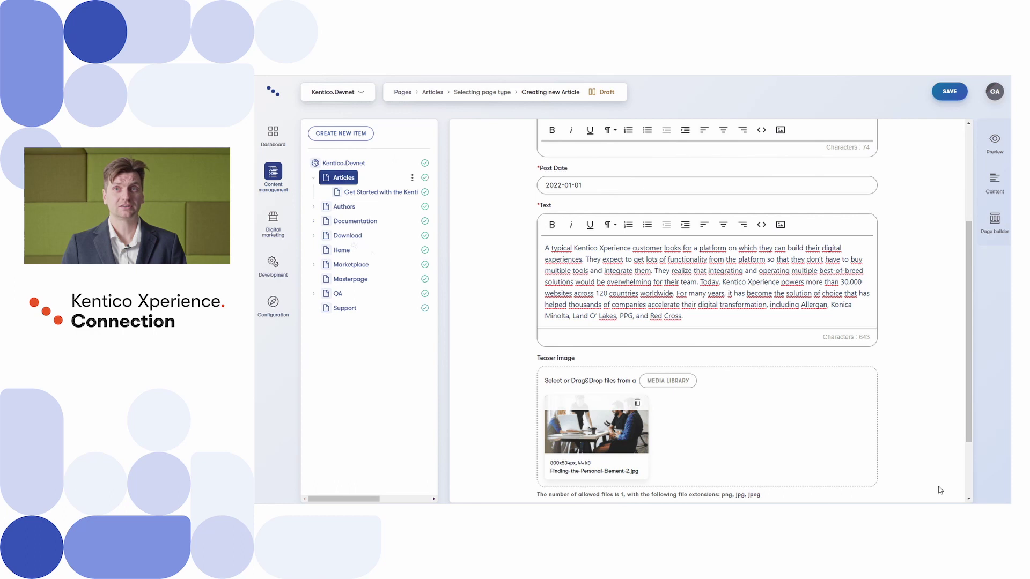
click(947, 92)
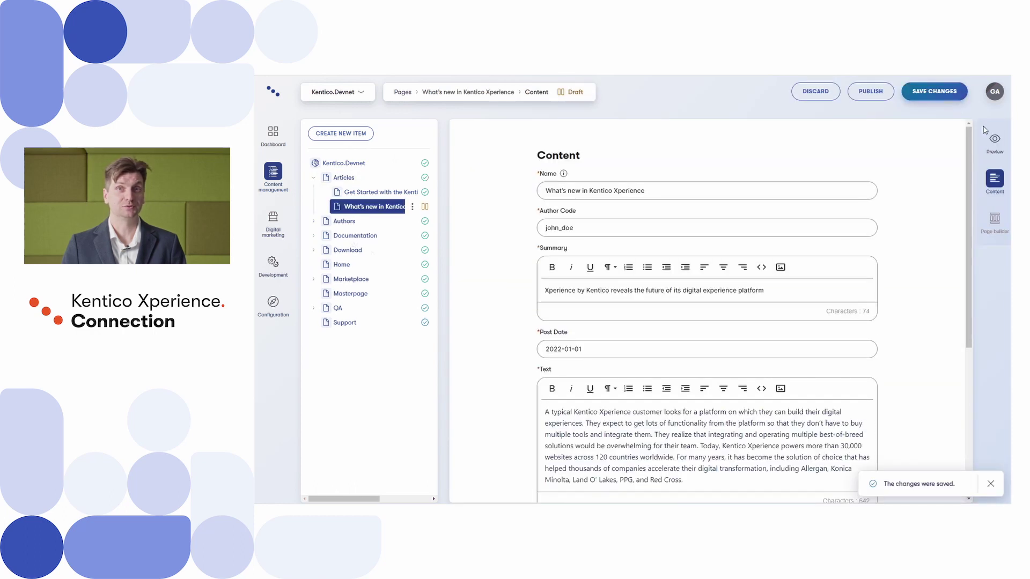
Step: Check the preview of the "What's new in Kentico Xperience" article and publish it
click(993, 140)
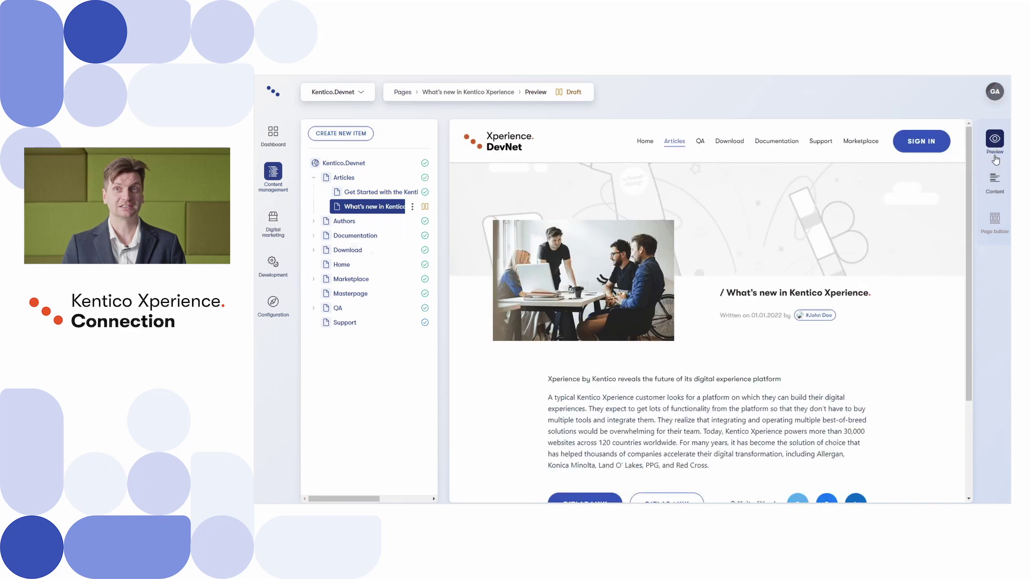
click(993, 183)
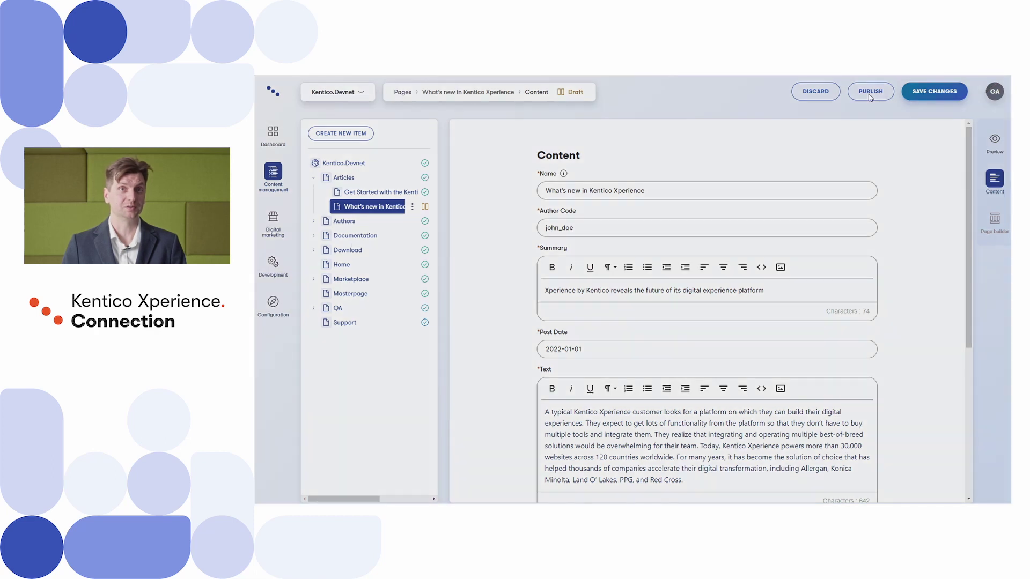
click(869, 95)
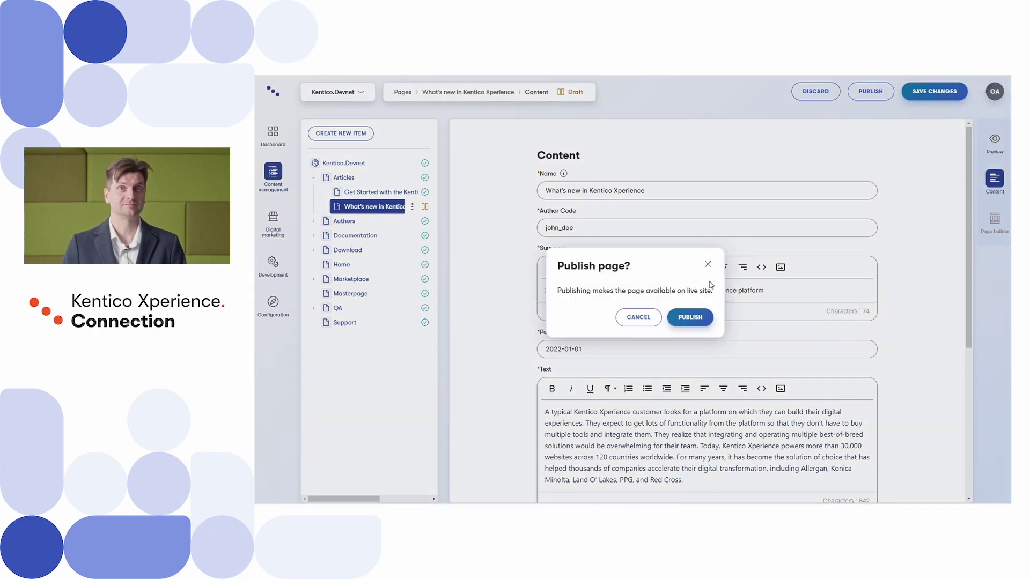
click(687, 321)
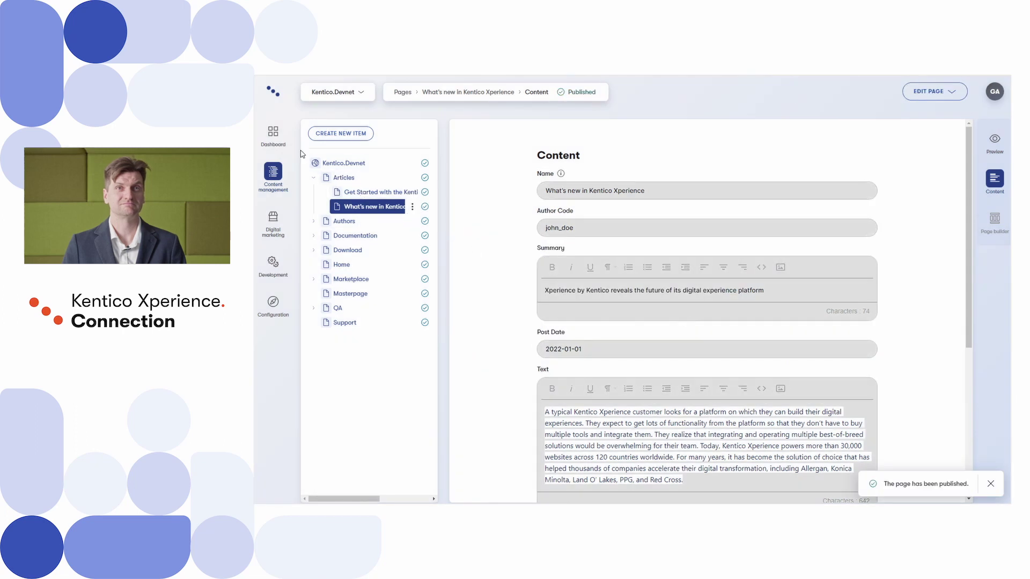
Step: Open the Home page in the Pages application and create a new version of it
click(271, 132)
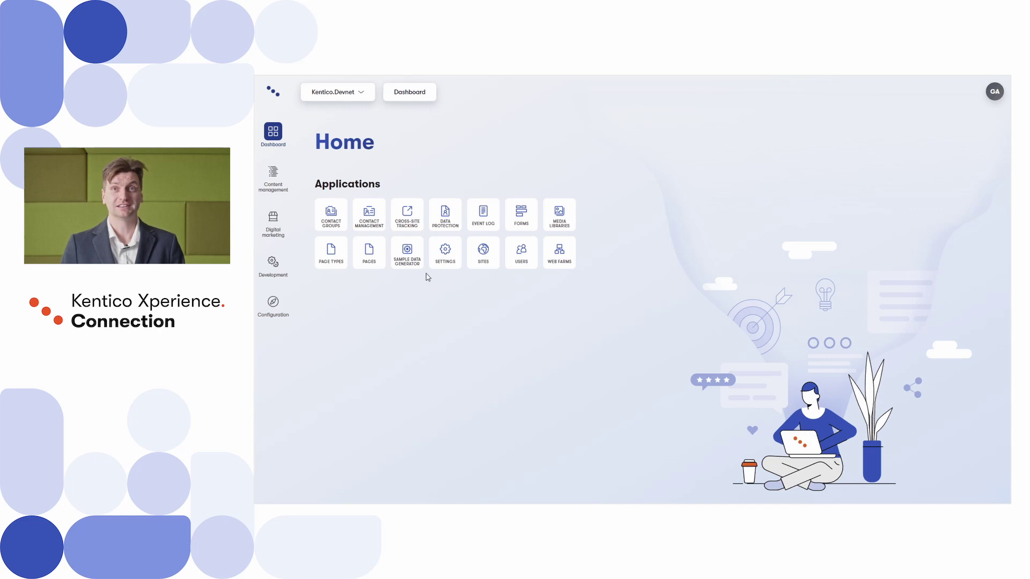
click(374, 258)
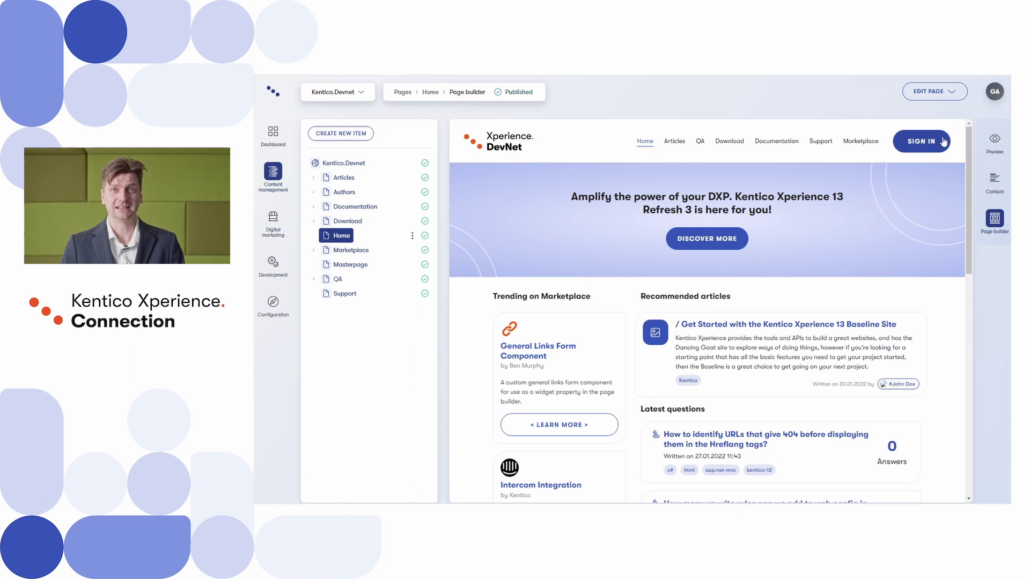
click(952, 94)
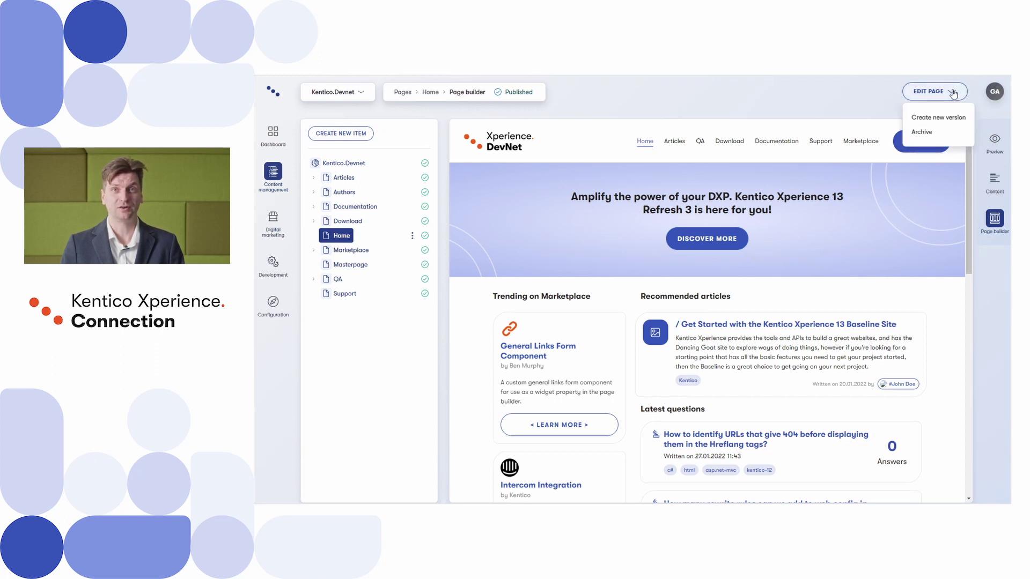
click(947, 123)
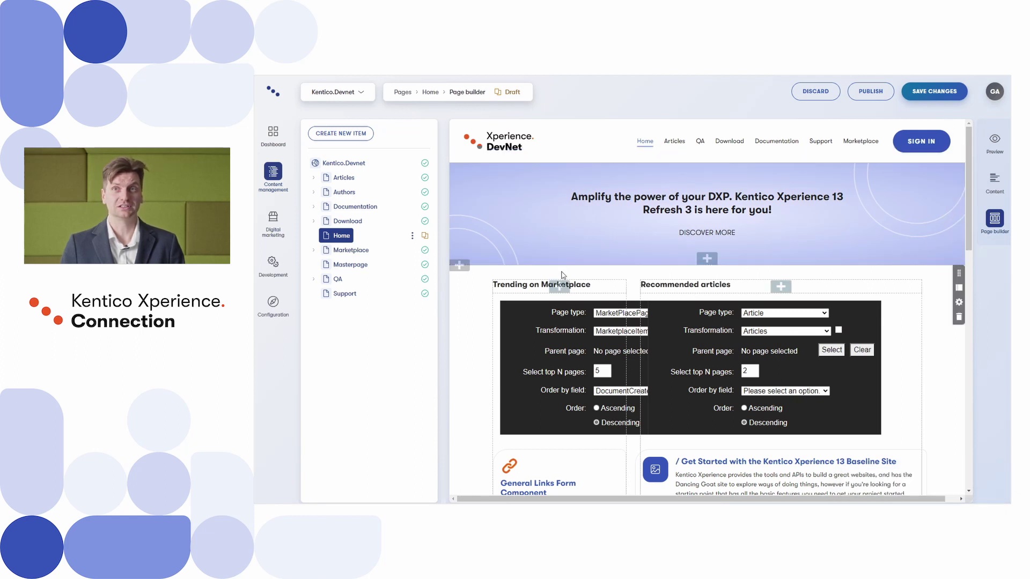
Step: Insert a "2 columns - 25/75" section directly below the hero image and add a Rich text widget to its wider column
click(460, 266)
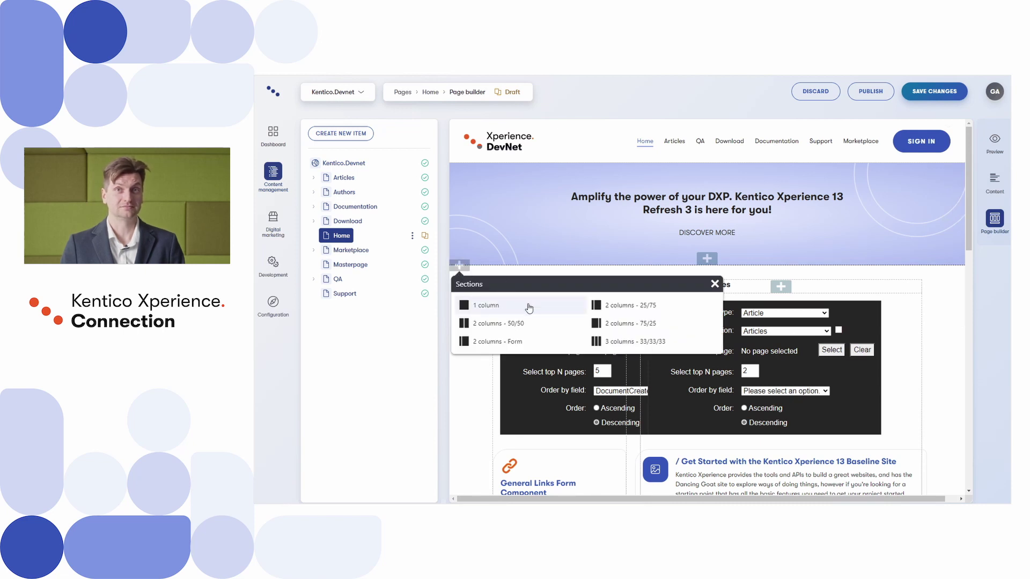
click(662, 310)
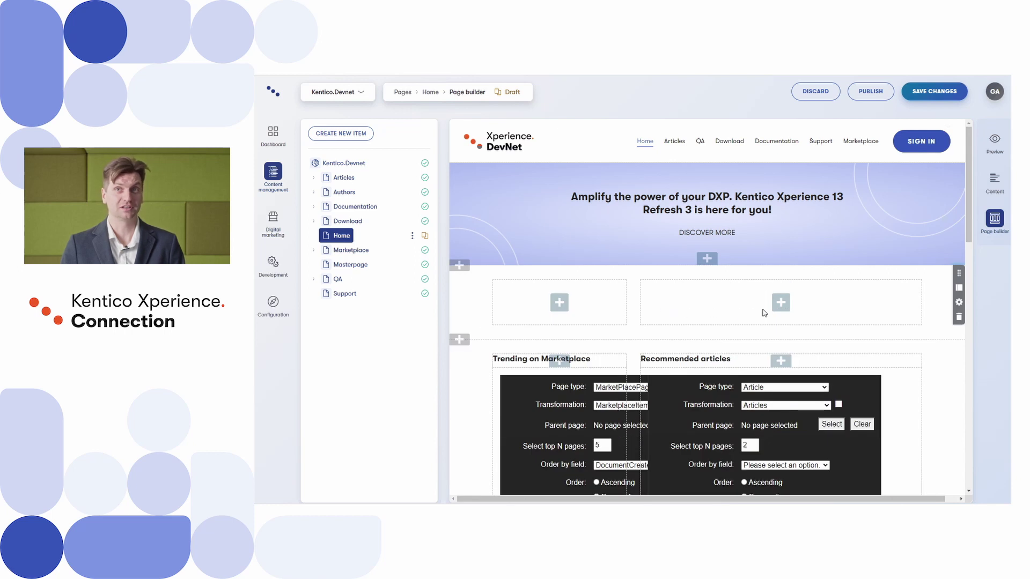
click(781, 304)
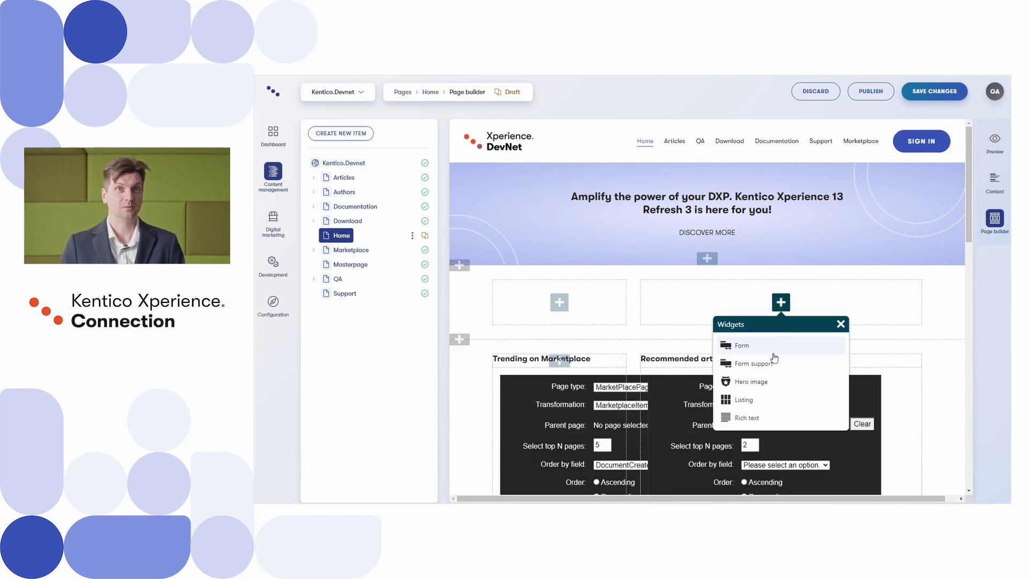
click(760, 422)
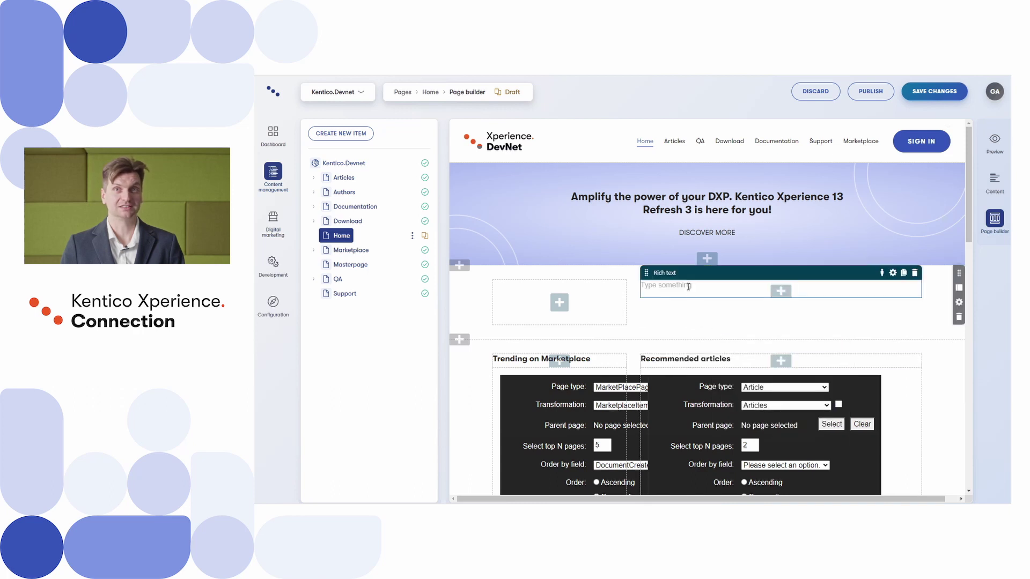
Step: Write "Top three things you need to know about Xperience" in the Rich text widget, followed by separate lines "one", "two" and "three"
text(Top three things you need to know about Xperience)
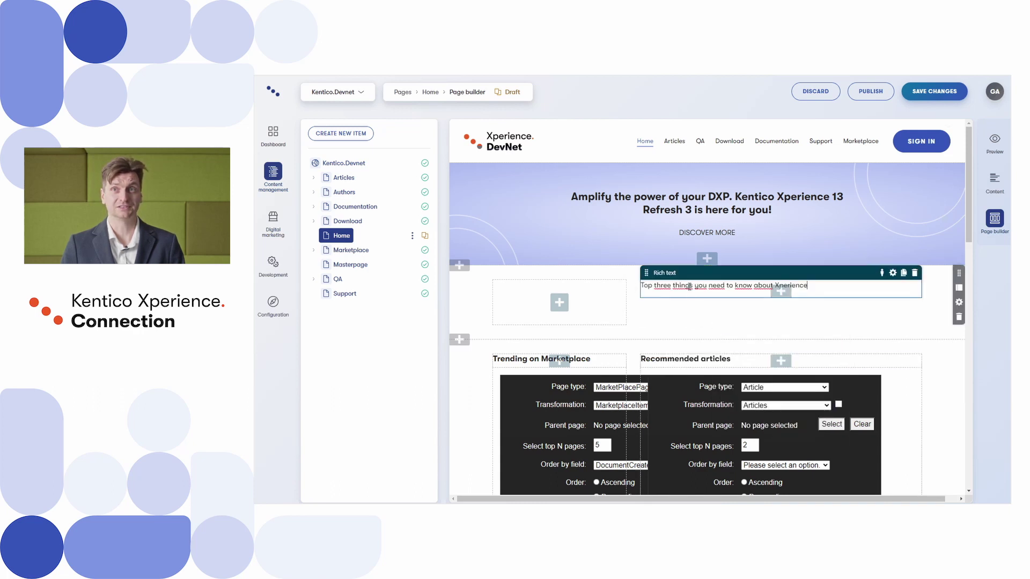
key(Return)
text(one)
key(Return)
text(two)
key(Return)
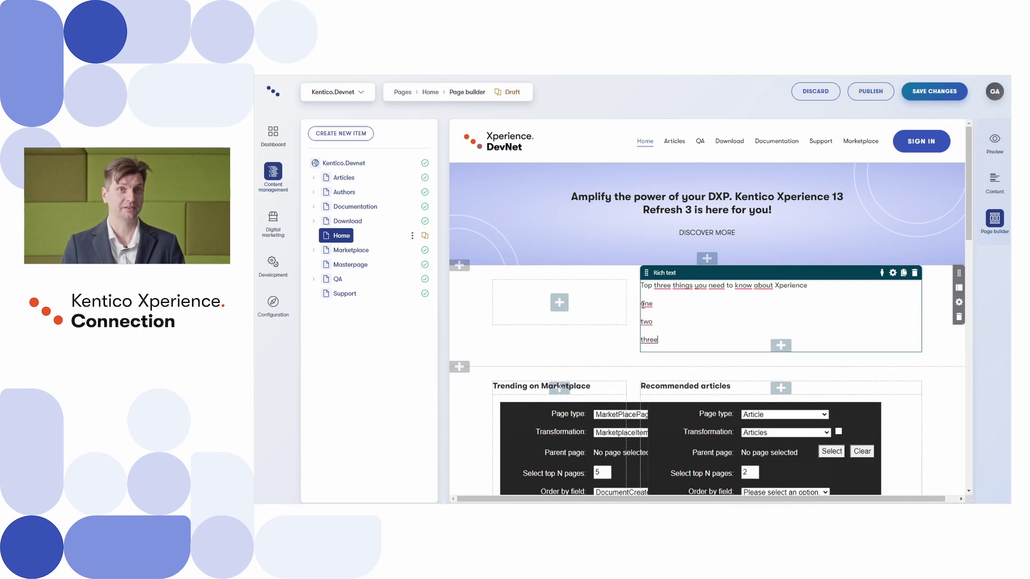
Step: Format the lines "one", "two" and "three" in the Rich text widget as a numbered list
drag(642, 303, 669, 338)
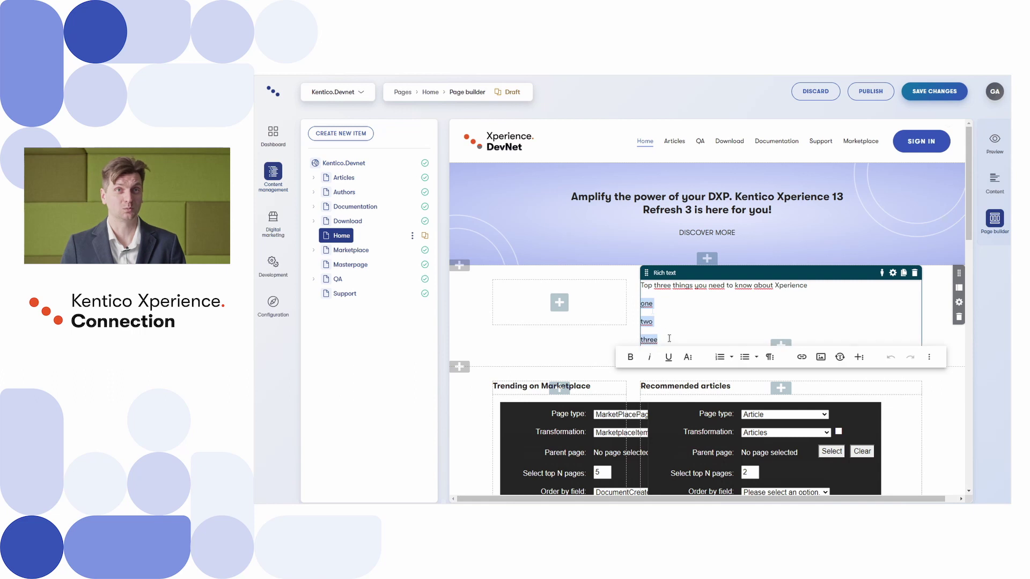
click(717, 357)
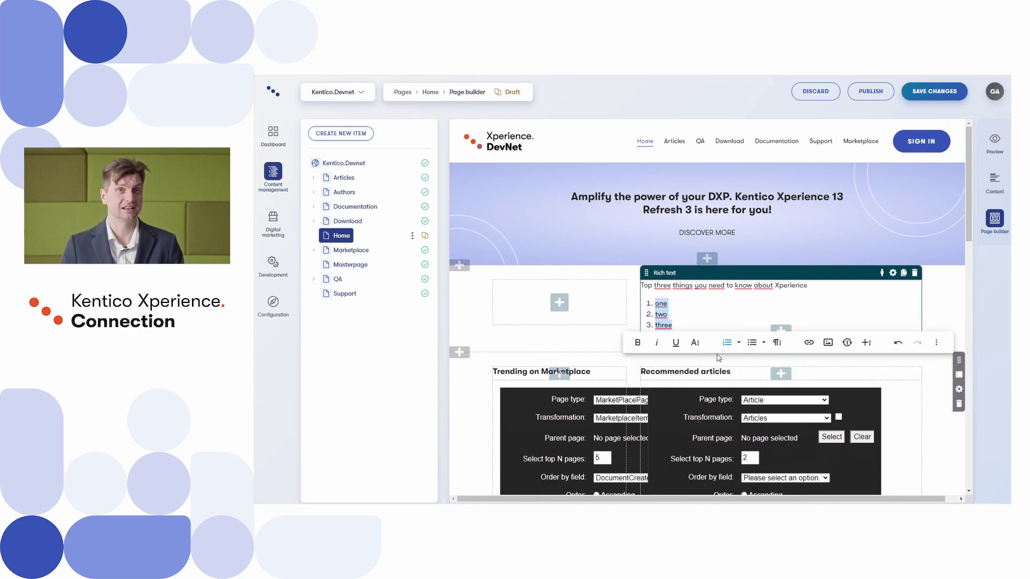
click(736, 313)
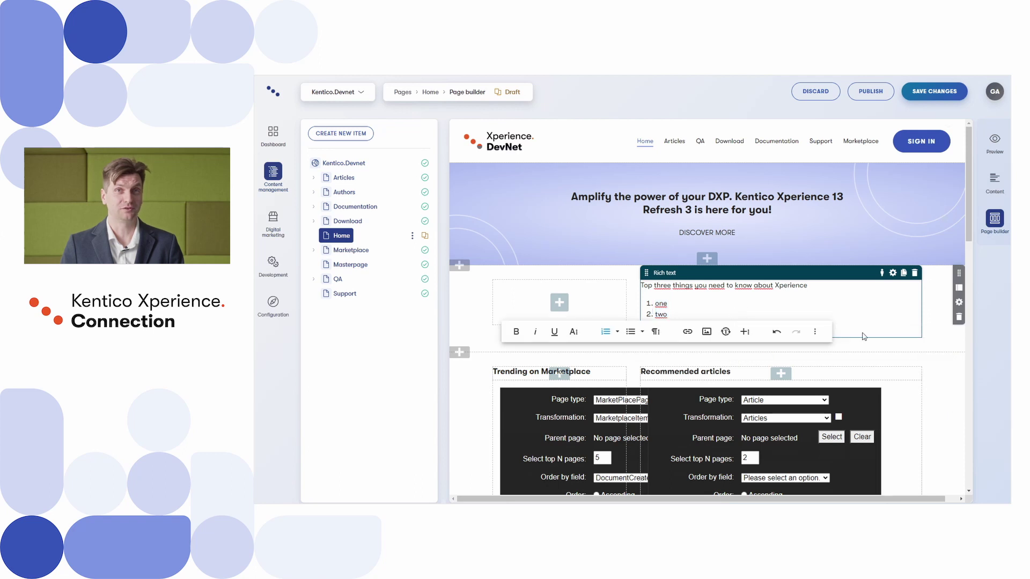
click(921, 349)
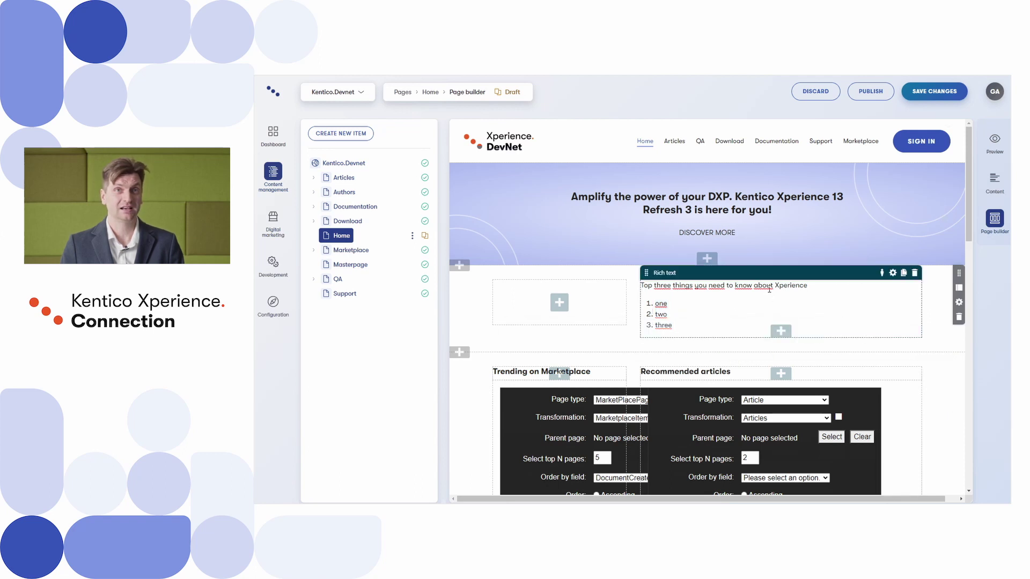
Step: Move the Rich text widget into the section's narrower column and paste a copy of it into the wider column
drag(768, 276, 568, 292)
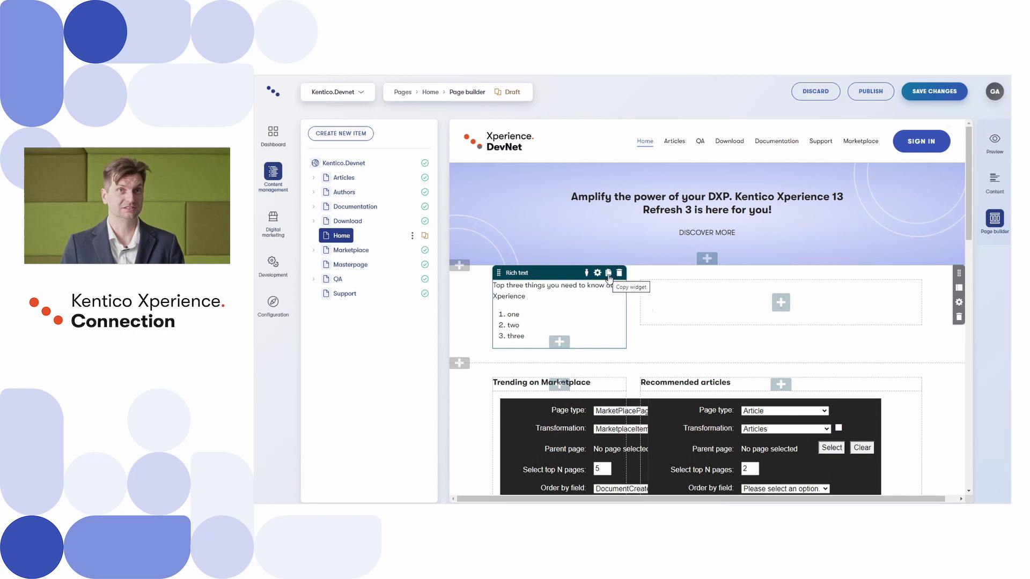
click(781, 303)
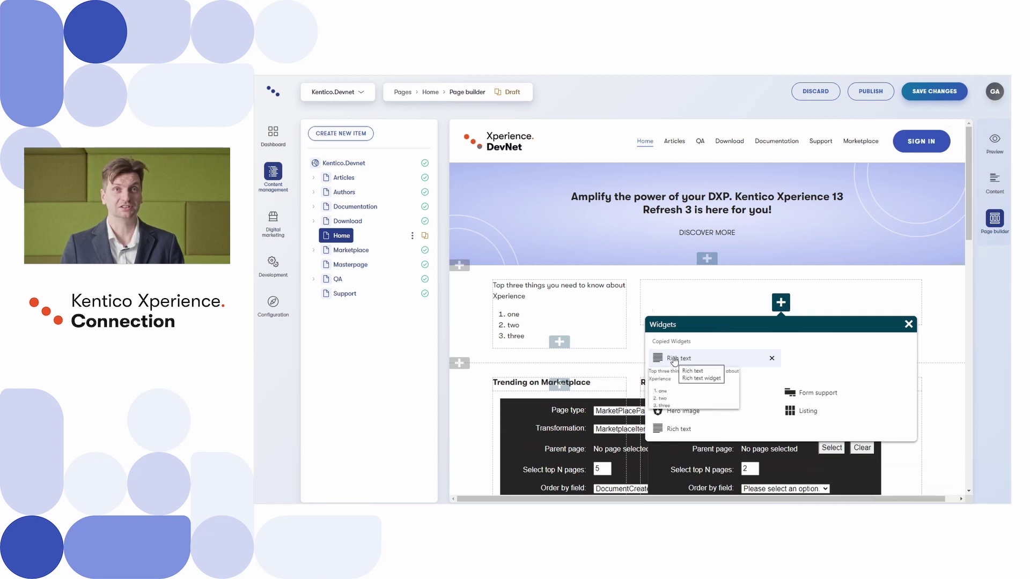
click(676, 359)
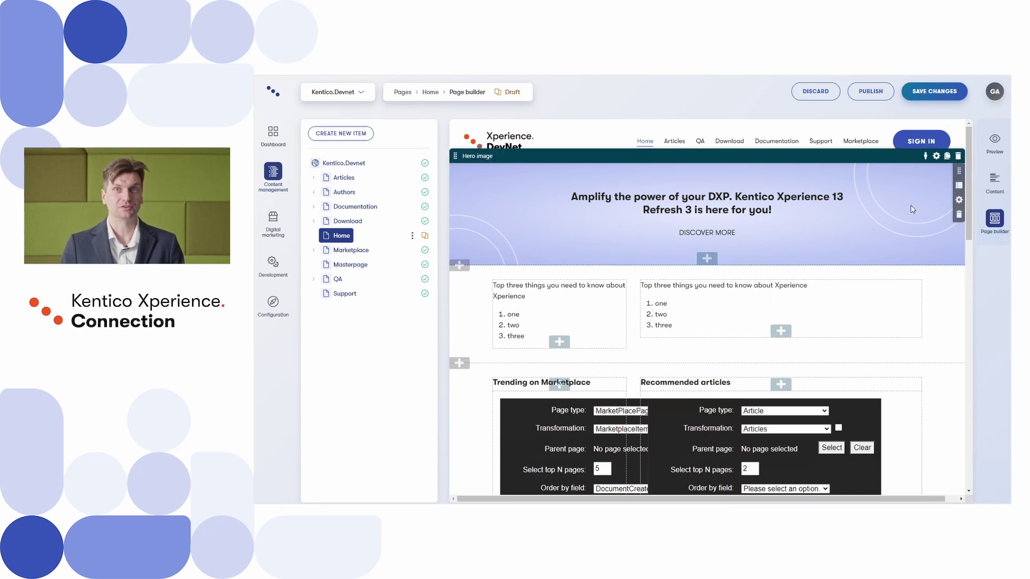
Step: Save the Home page changes and check the page's preview before returning to the page builder
click(937, 102)
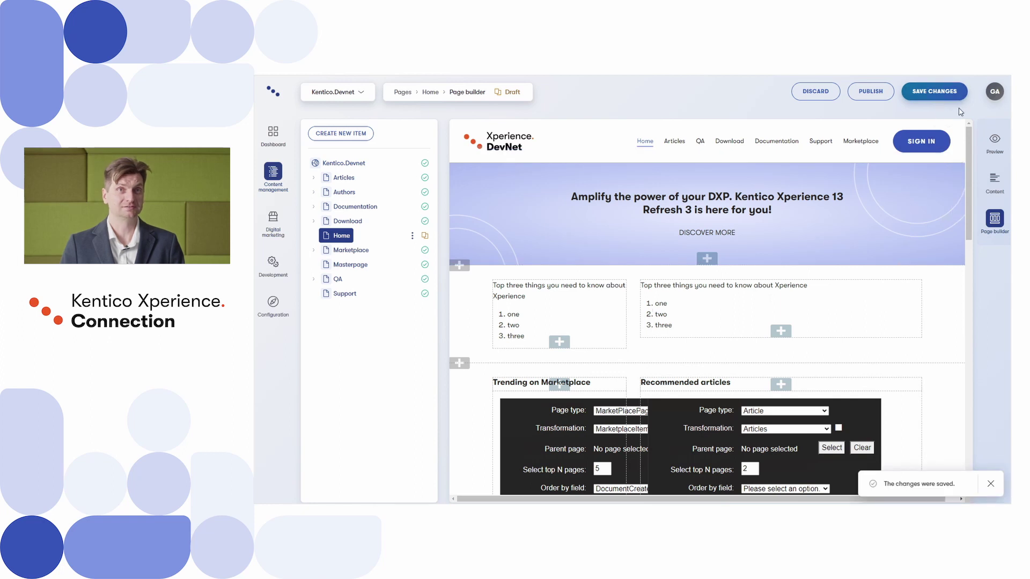
click(994, 138)
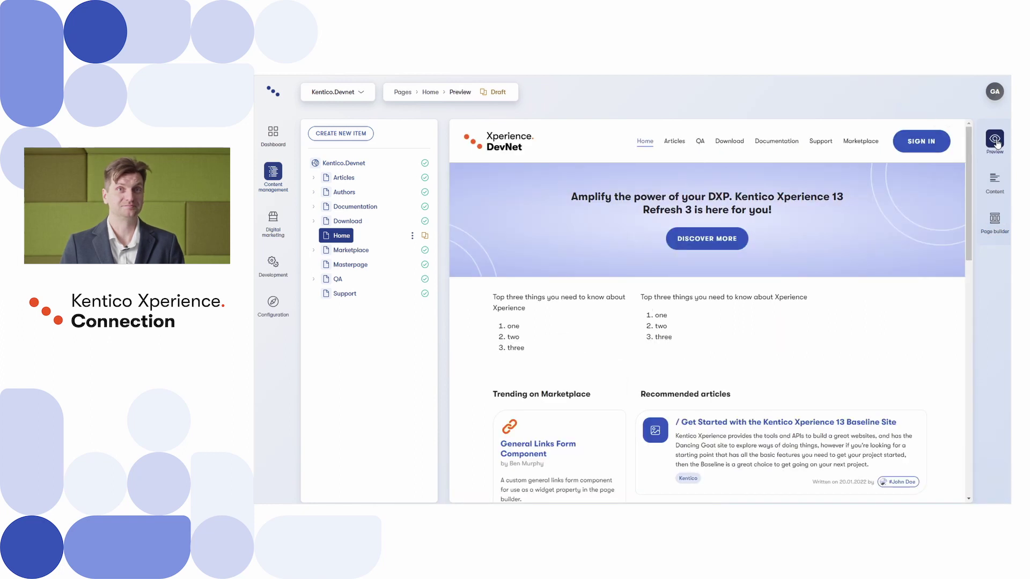
click(995, 221)
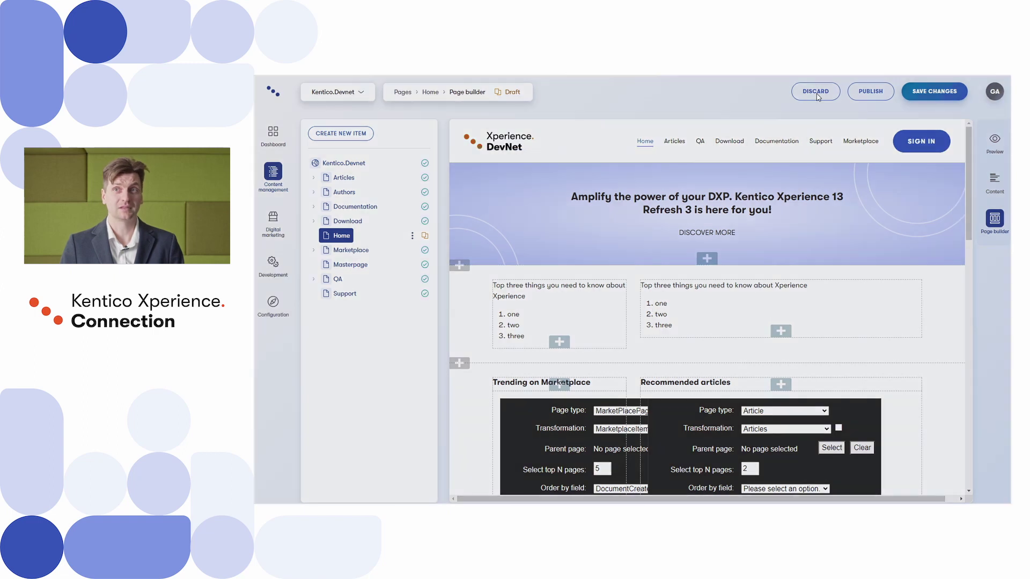
Step: Discard the draft changes made to the Home page
click(816, 93)
click(743, 316)
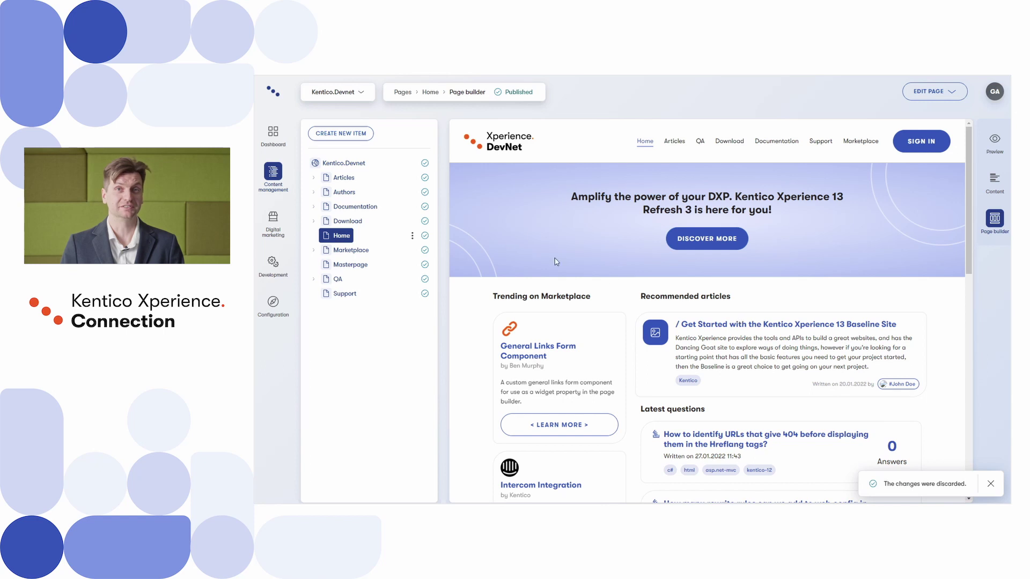
click(276, 134)
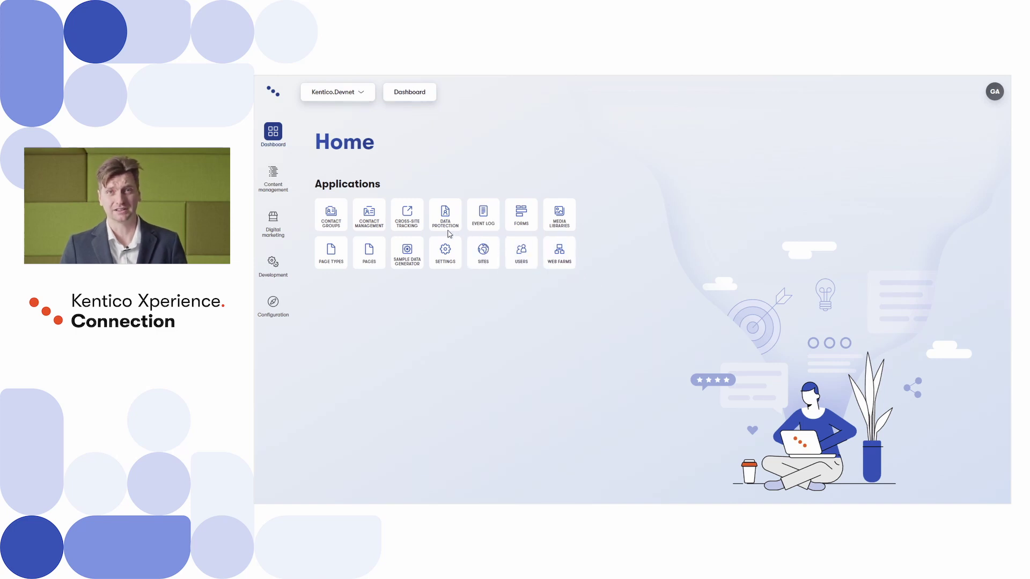
click(411, 220)
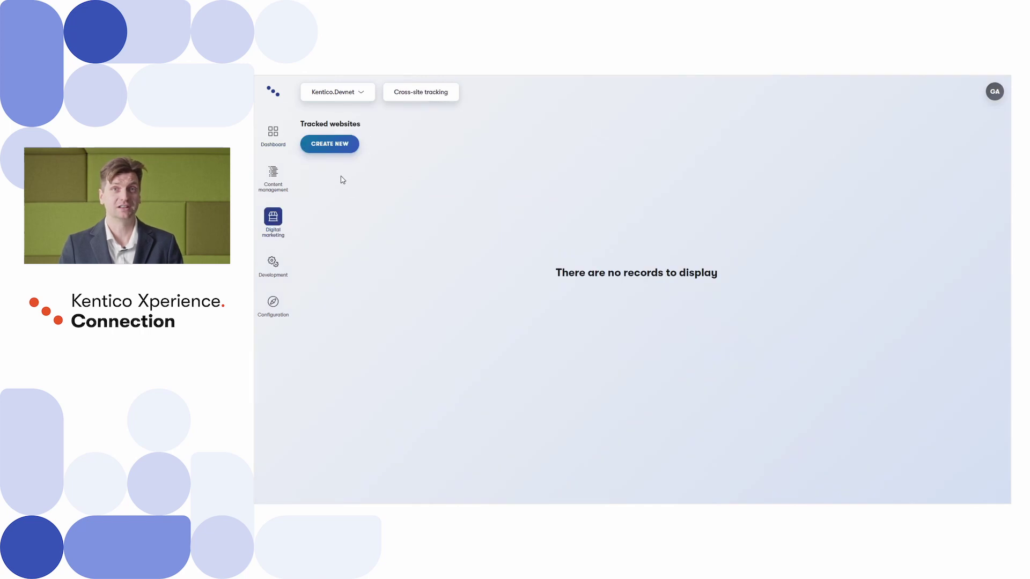
click(331, 144)
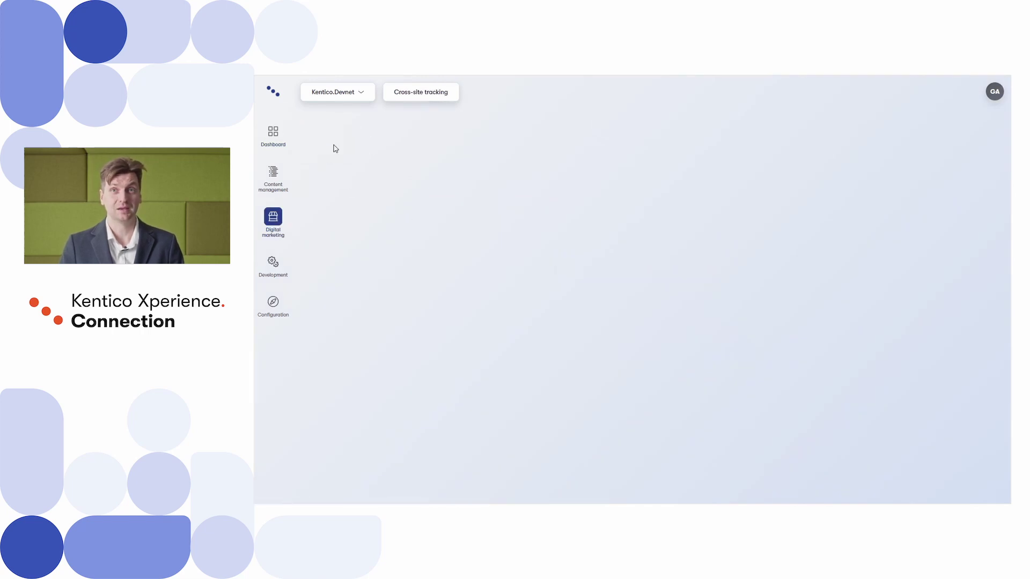
click(347, 179)
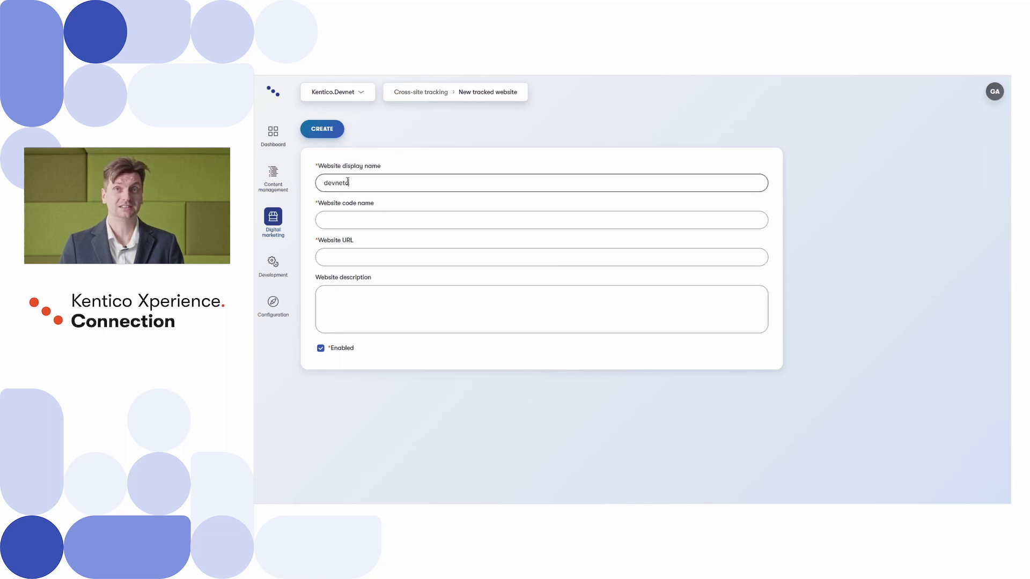
click(344, 215)
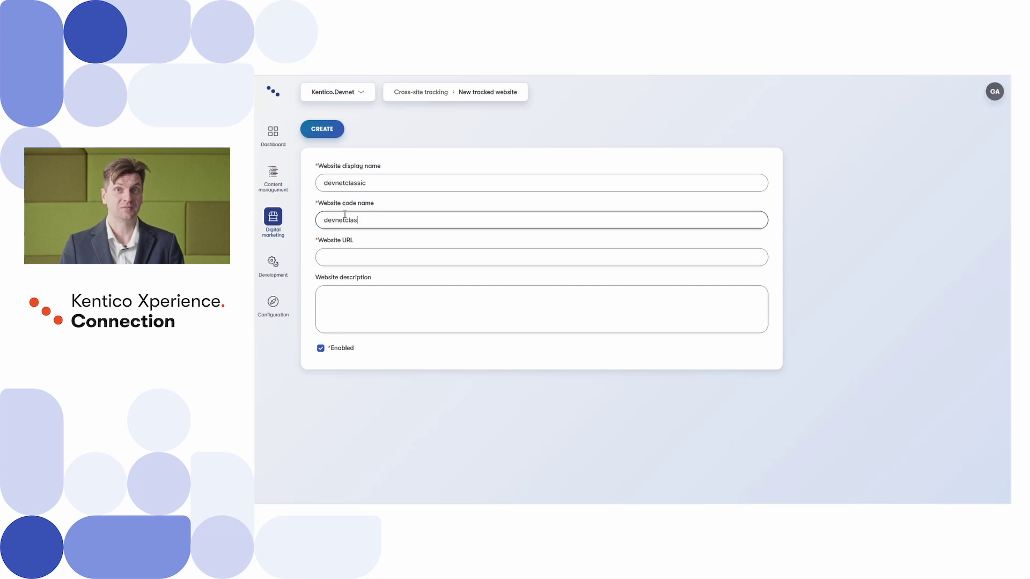
click(348, 256)
text(https://devnet.kentico.com)
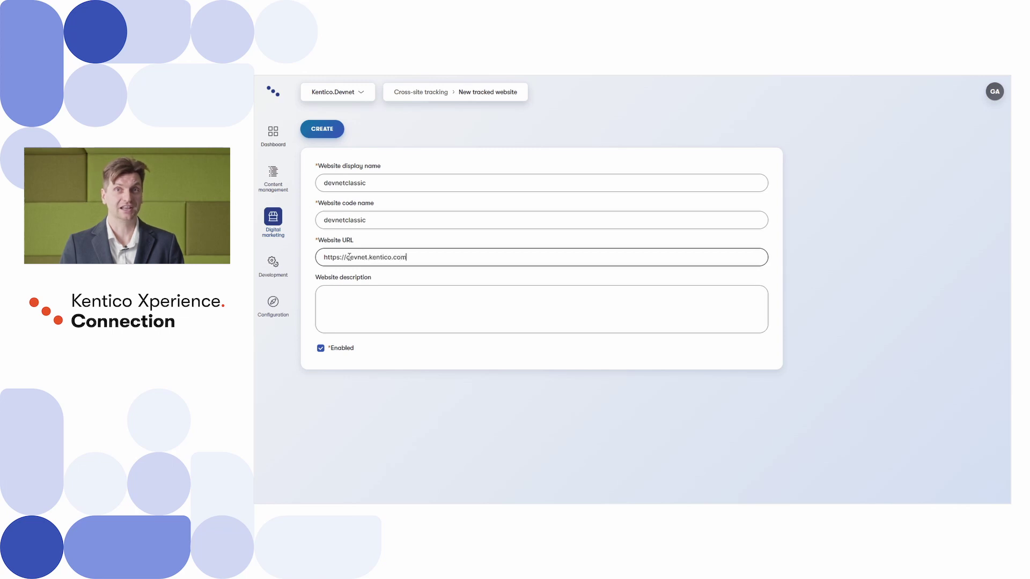
click(322, 128)
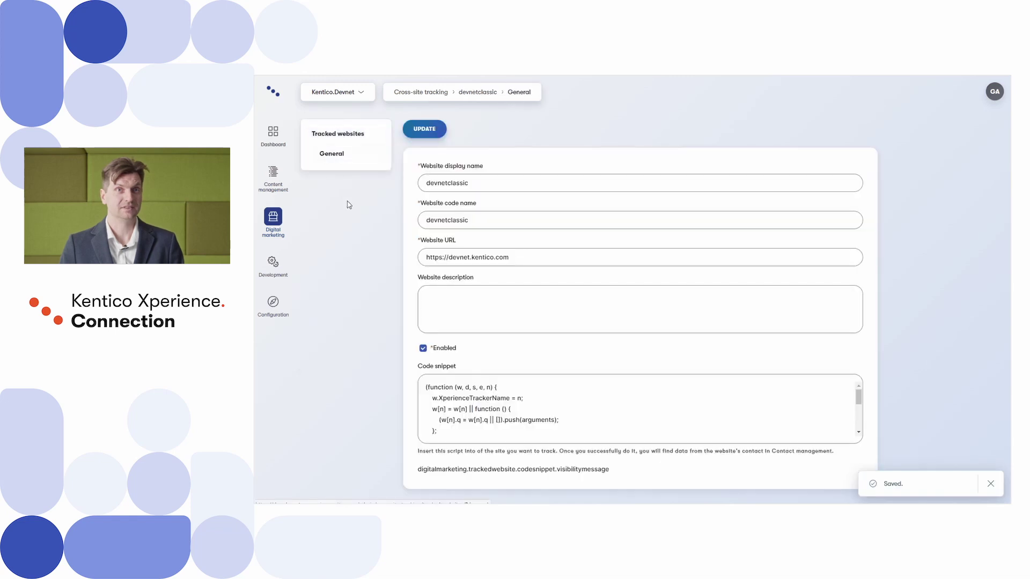
Step: Copy the tracked website's code snippet and select DevNetClassicPage under Beta in the classic DevNet administration
click(441, 390)
key(ctrl+a)
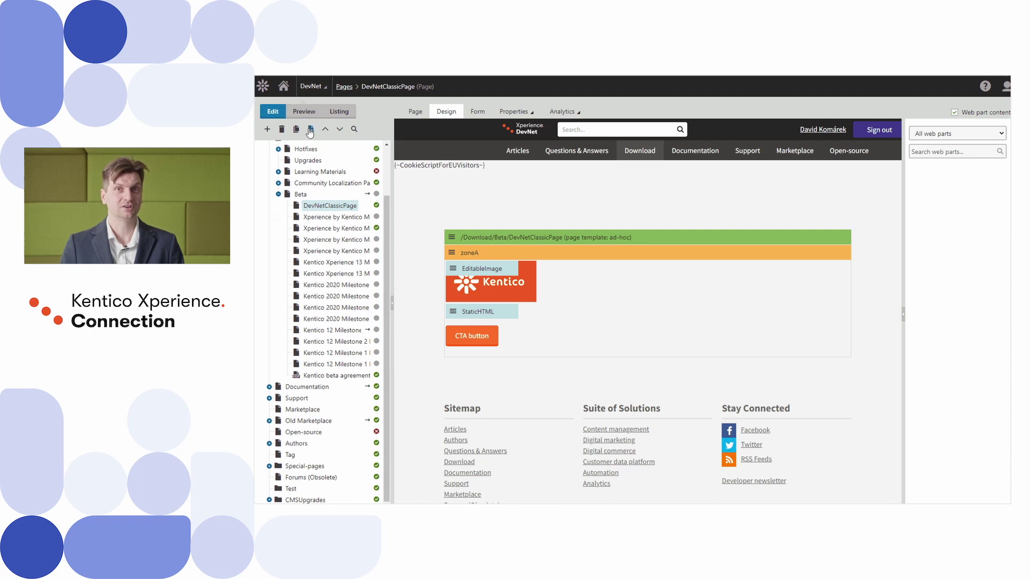
click(348, 207)
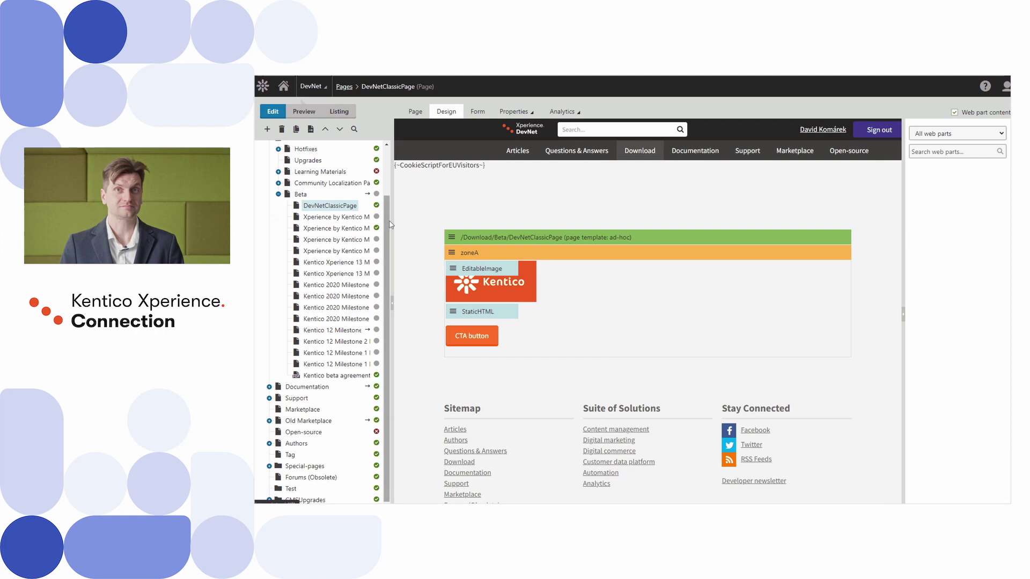
Step: Paste the tracking script into the HEAD element content of DevNetClassicPage's page template, save it and close the template editor
click(452, 239)
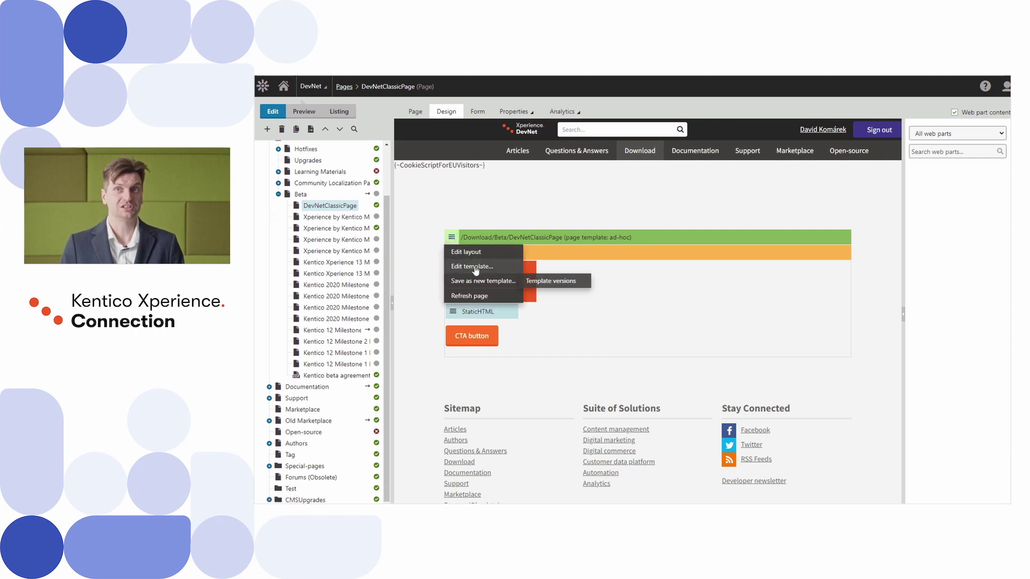
click(475, 268)
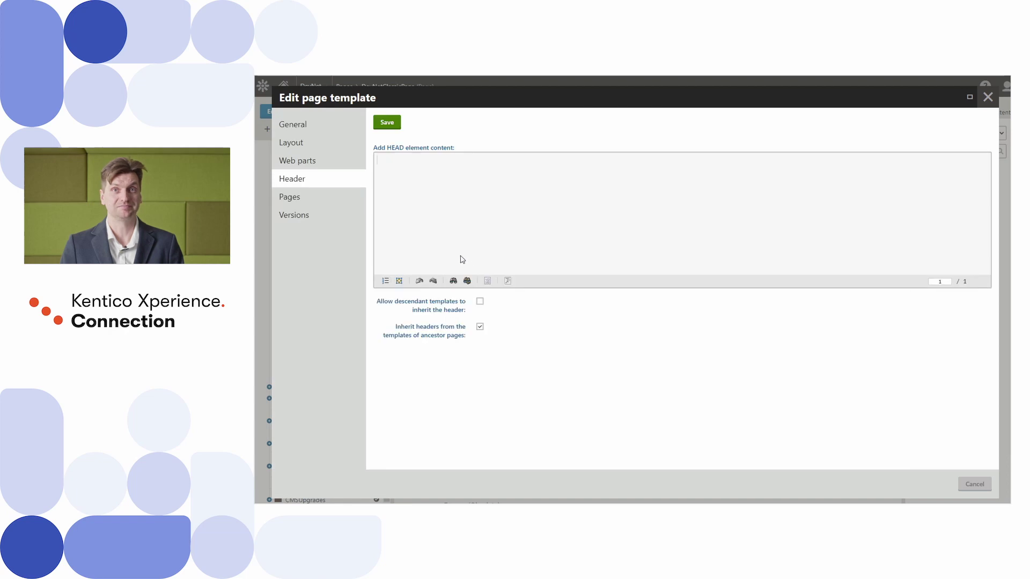
click(390, 159)
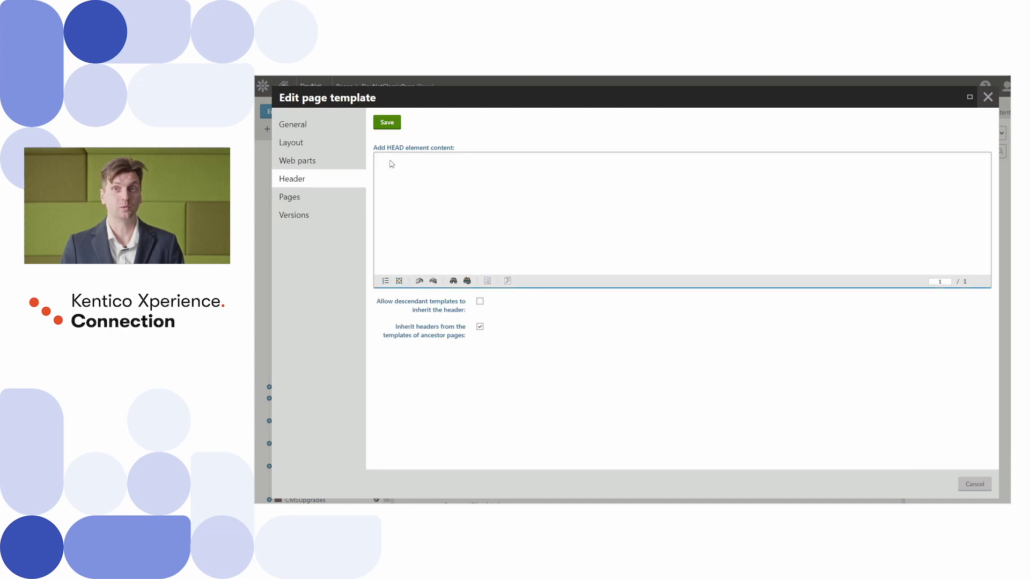
key(ctrl+v)
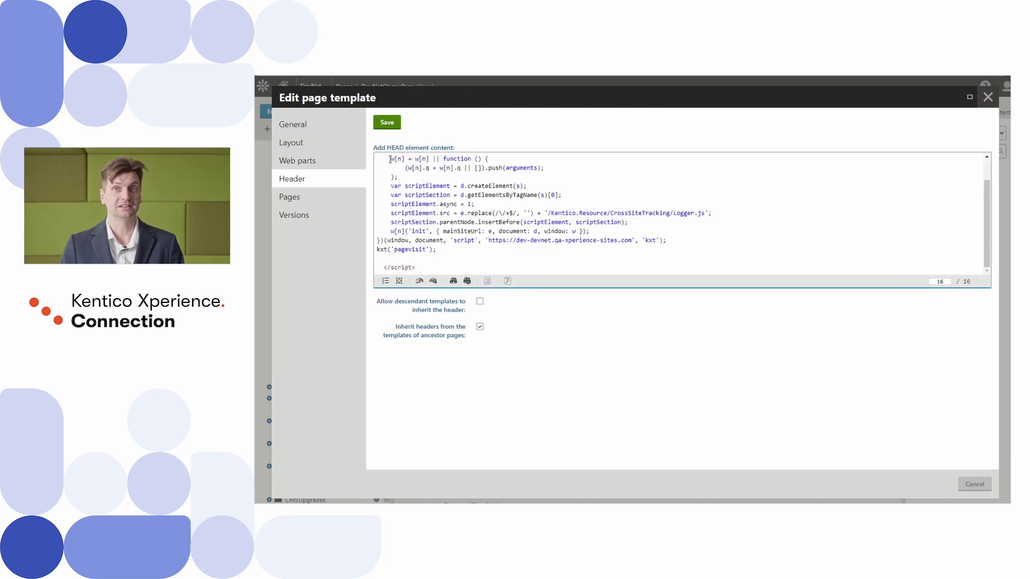
click(387, 124)
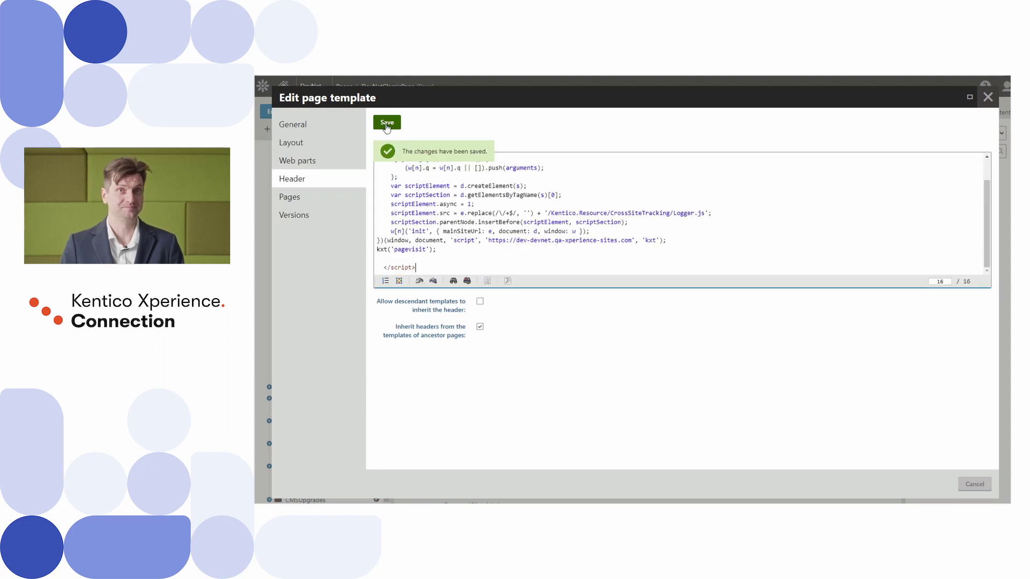
click(987, 98)
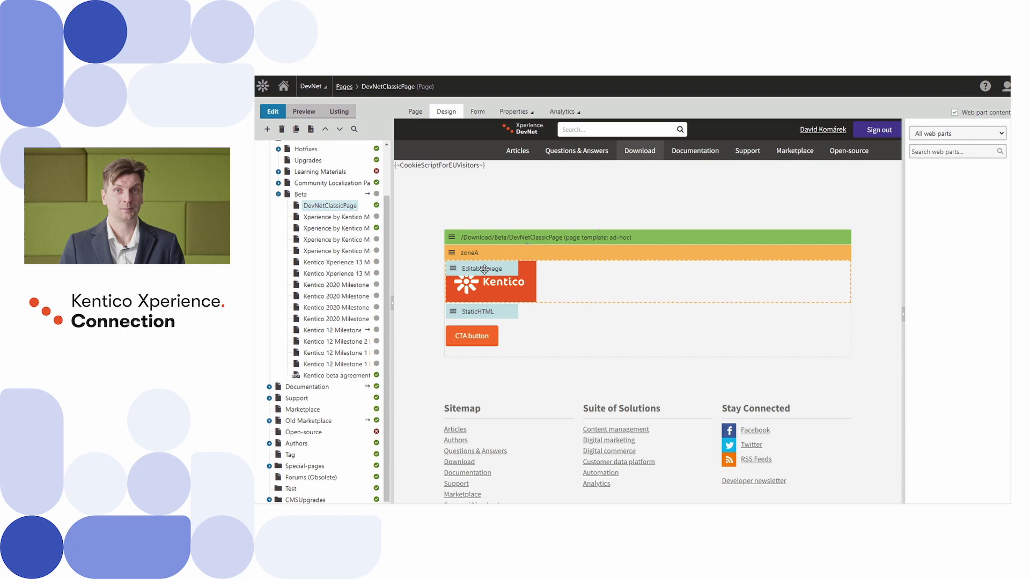
Step: Examine the CTA button's onclick tracking code in the source of the StaticHTML web part, then close its properties
double_click(475, 310)
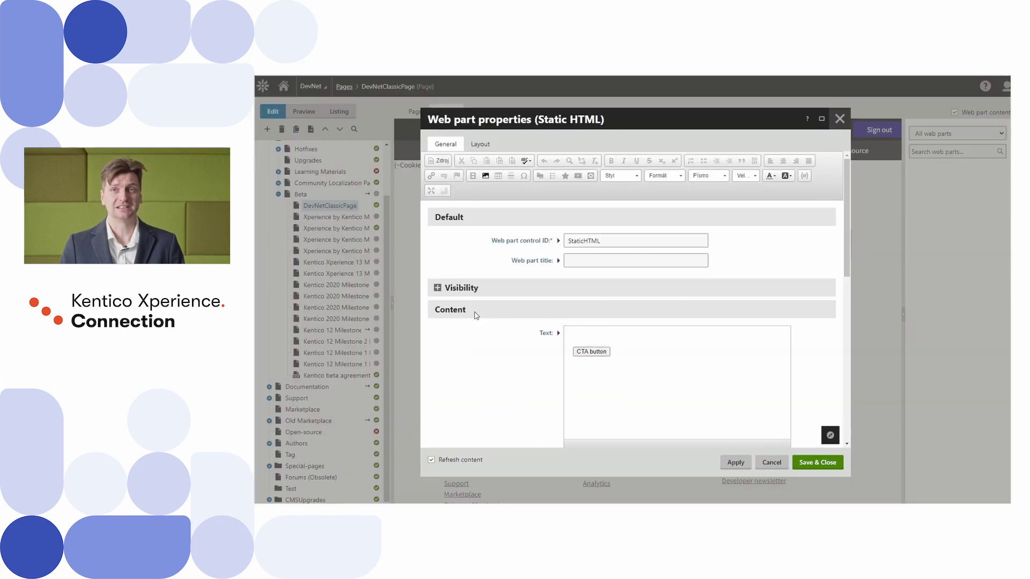
click(582, 342)
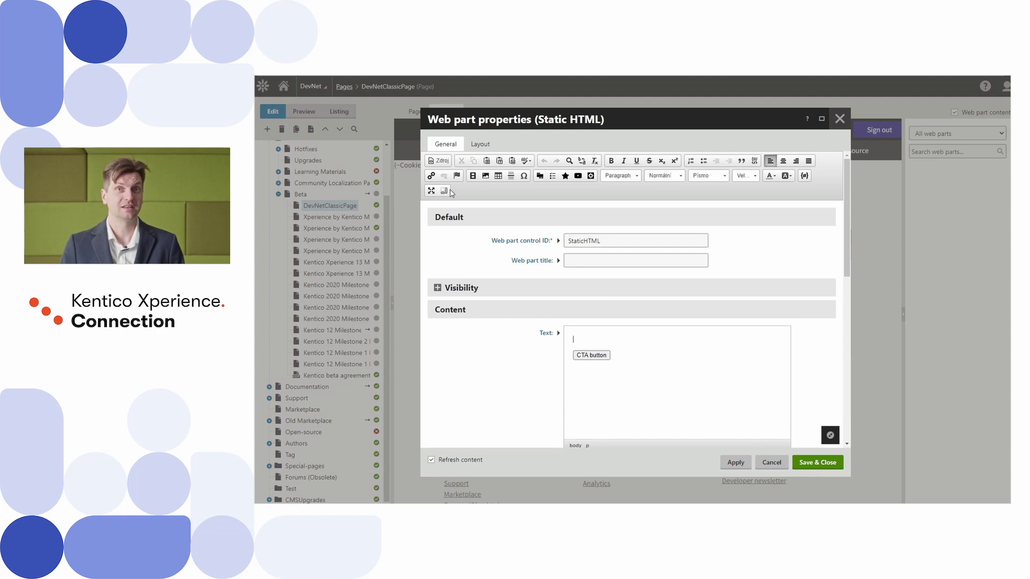
click(442, 162)
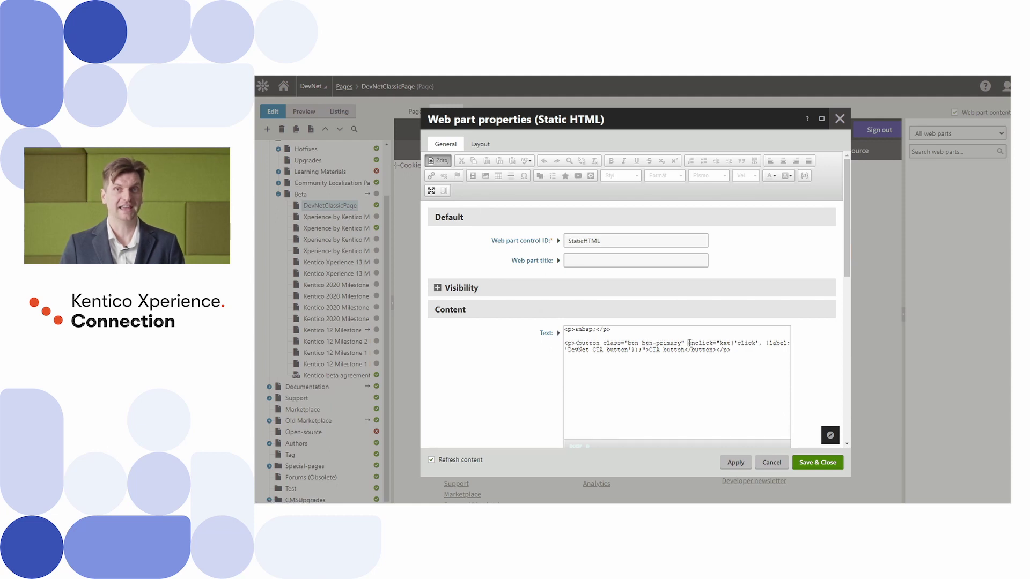
drag(676, 345, 646, 351)
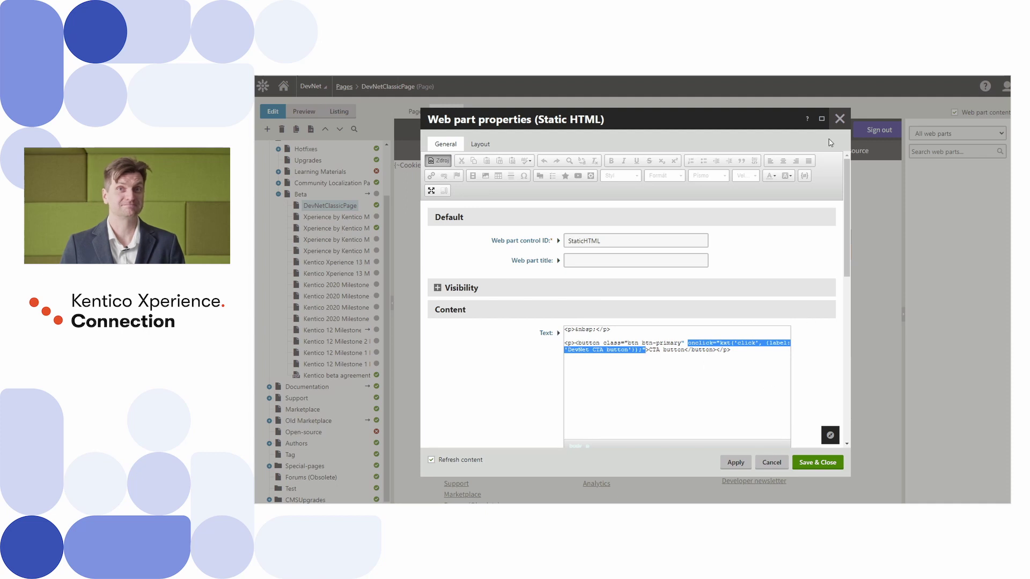
click(839, 119)
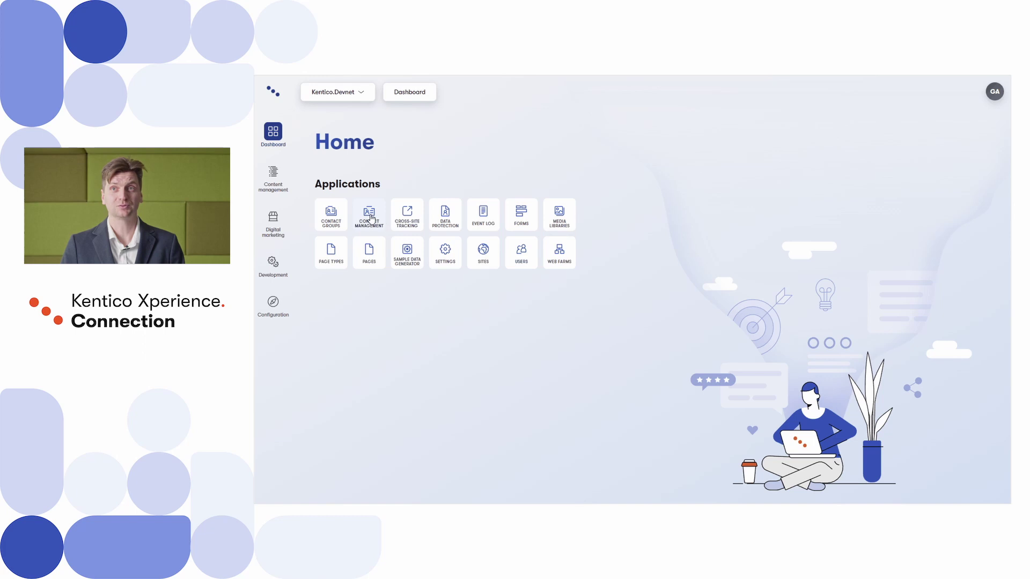
Step: Switch back to the Xperience by Kentico administration and view the contacts and logged activities in Contact management
click(371, 218)
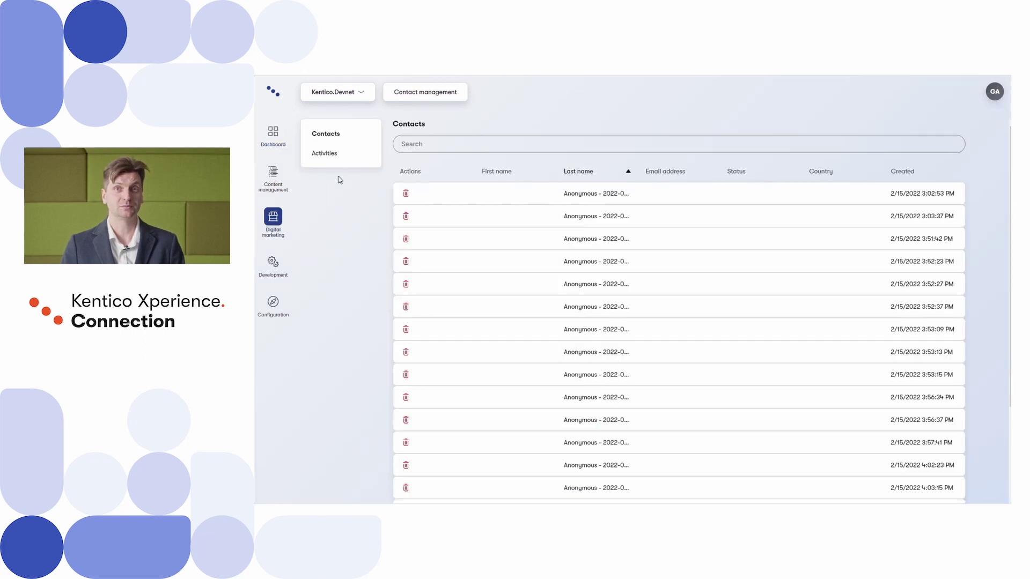
click(335, 156)
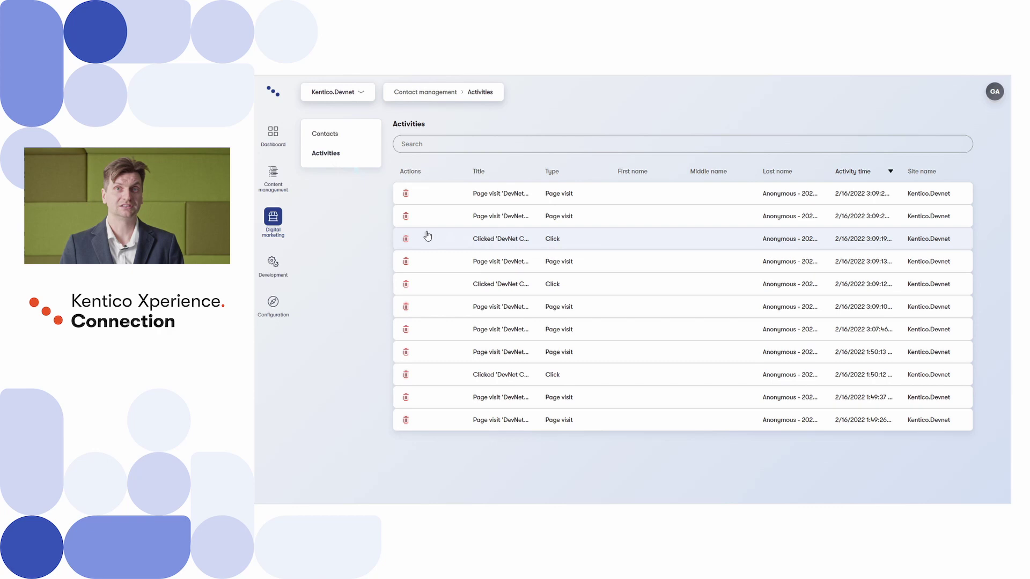
Step: Start a new contact group named "DevNet classic community" with code name "devnetclassiccommunity" and scheduled recalculation enabled
click(274, 218)
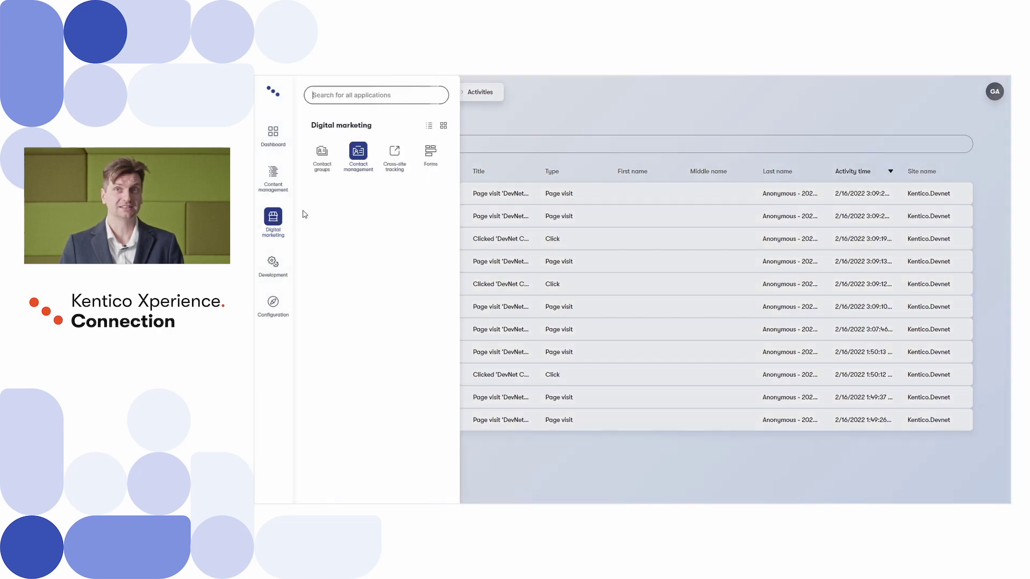
click(322, 154)
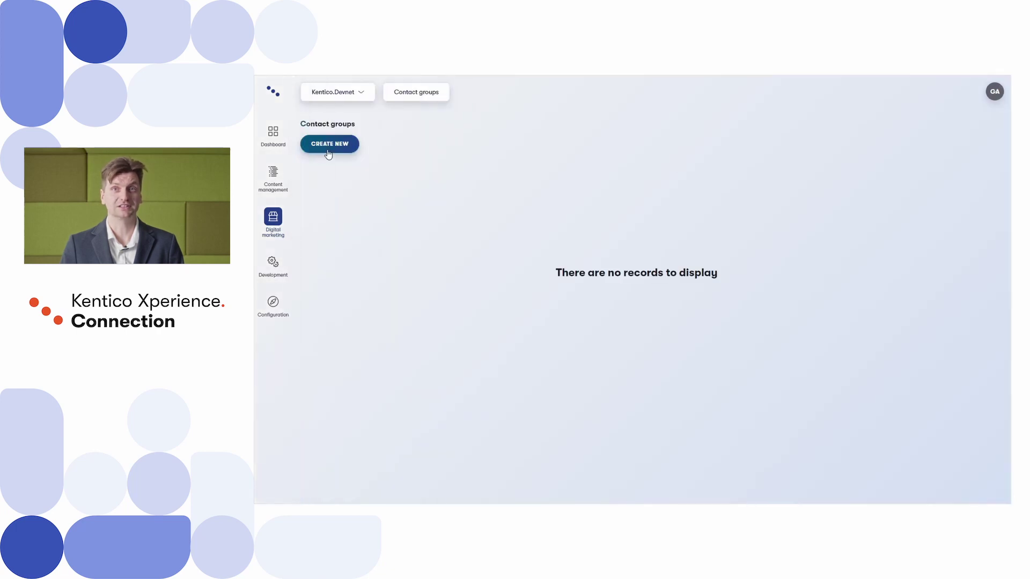
click(332, 148)
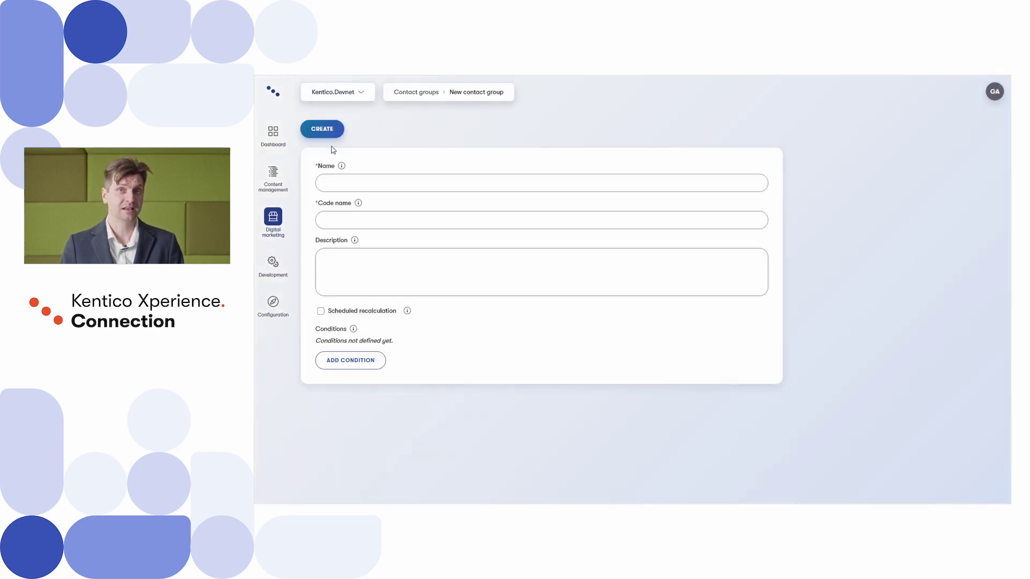
click(335, 179)
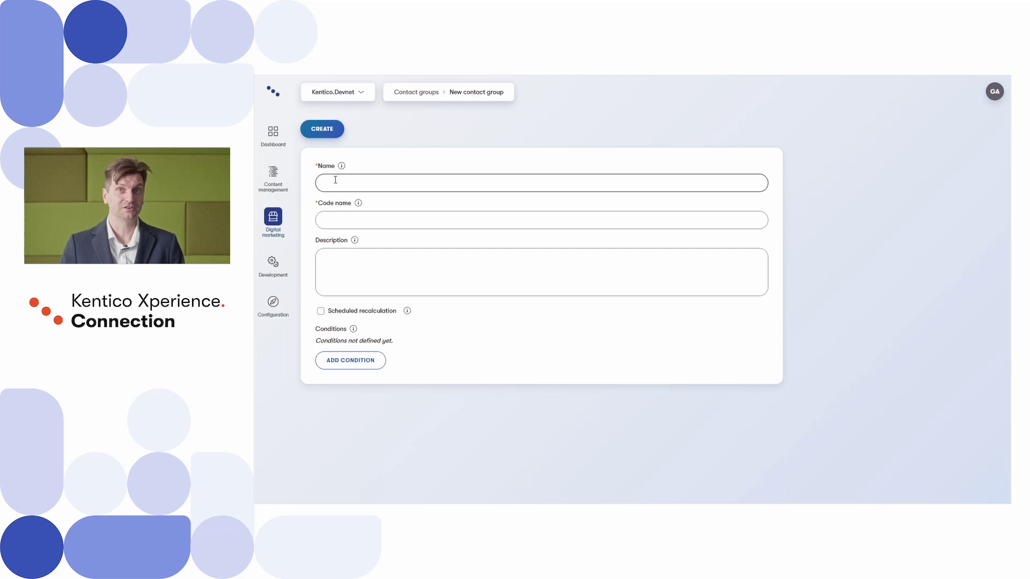
text(DevNet classic community)
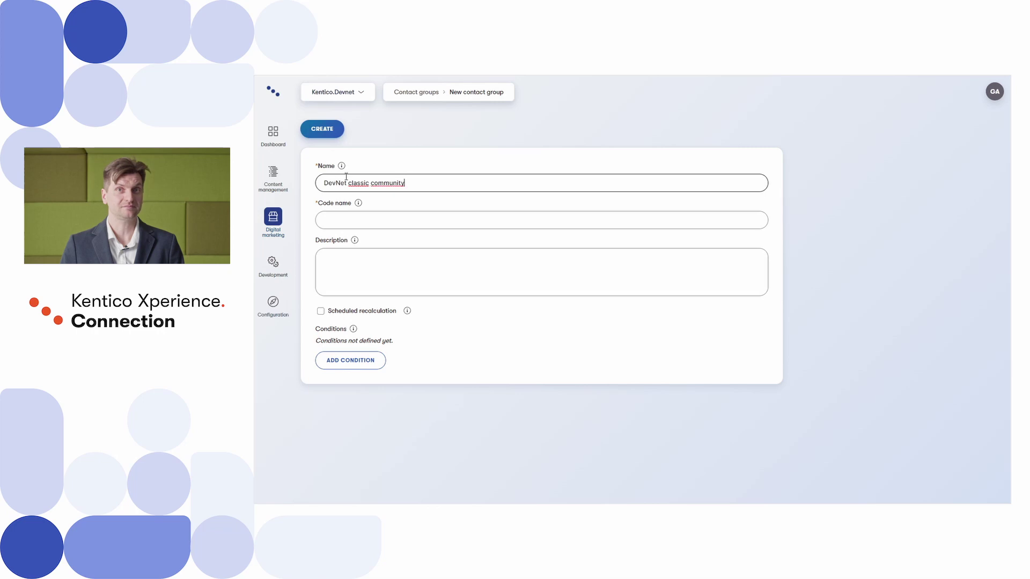
click(346, 219)
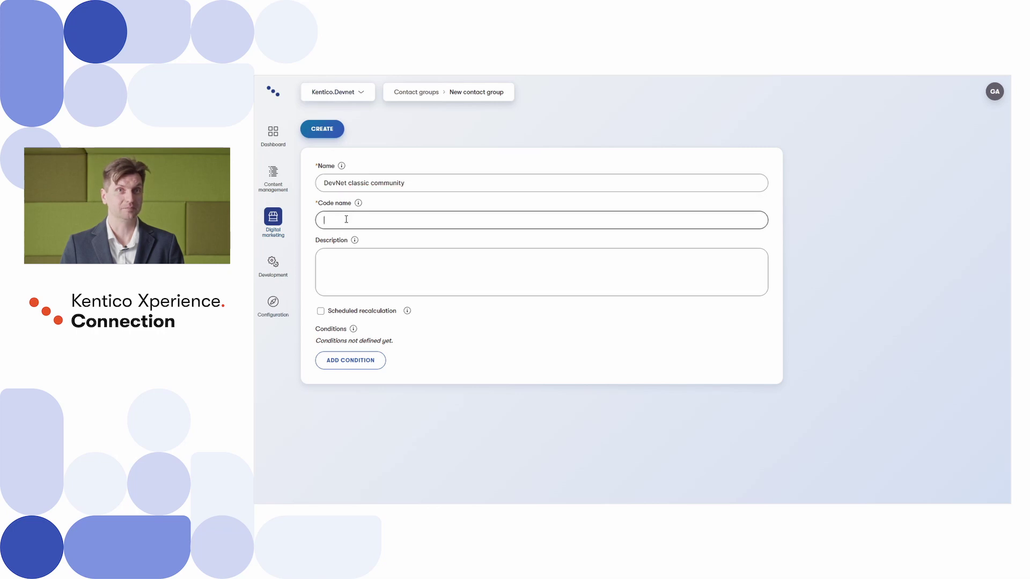
text(devnetclassiccommunity)
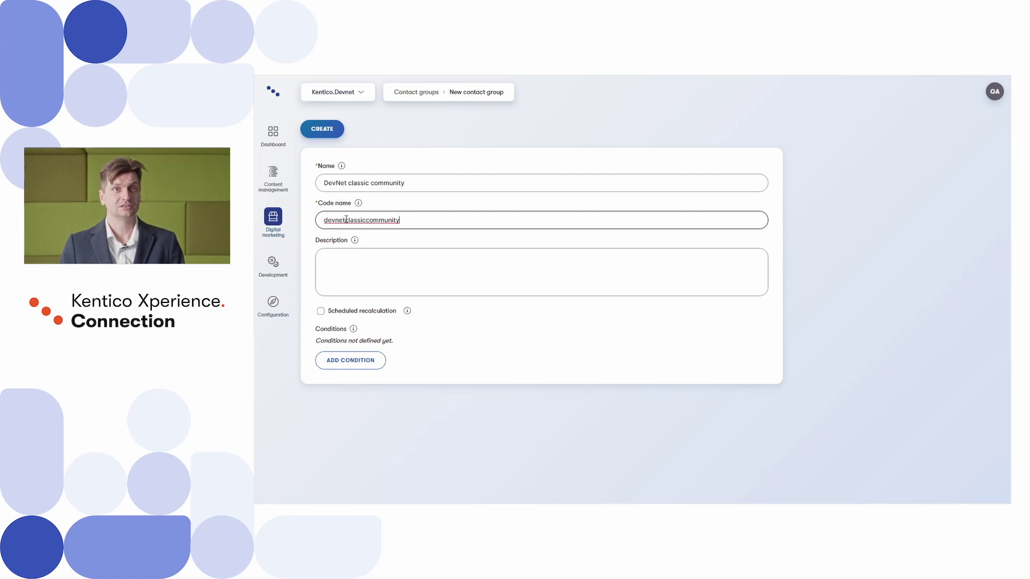
click(334, 267)
click(321, 311)
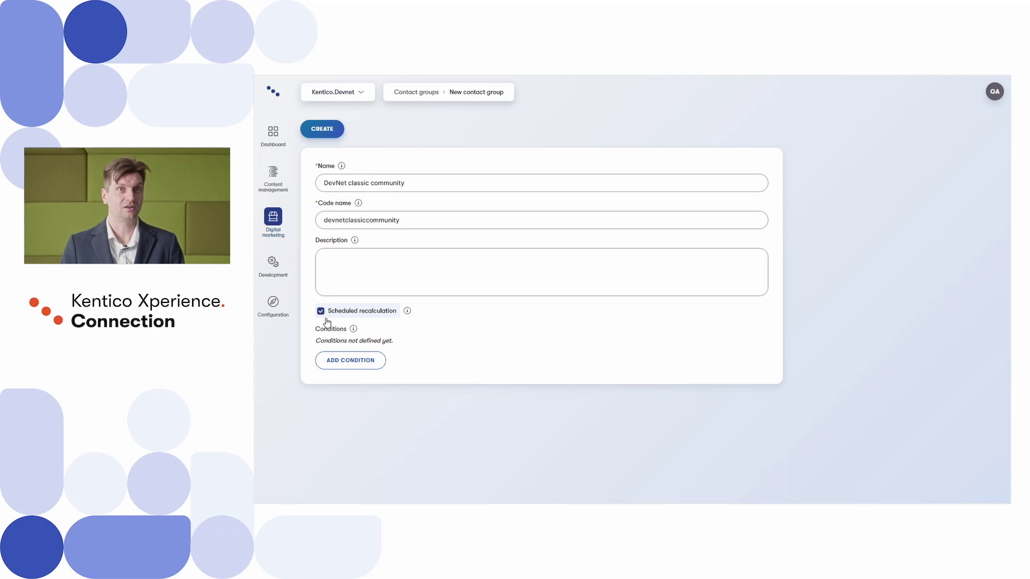
Step: Add the condition that the contact has visited a page with URL containing "devnet.kentico.com" in the last 365 days
click(349, 362)
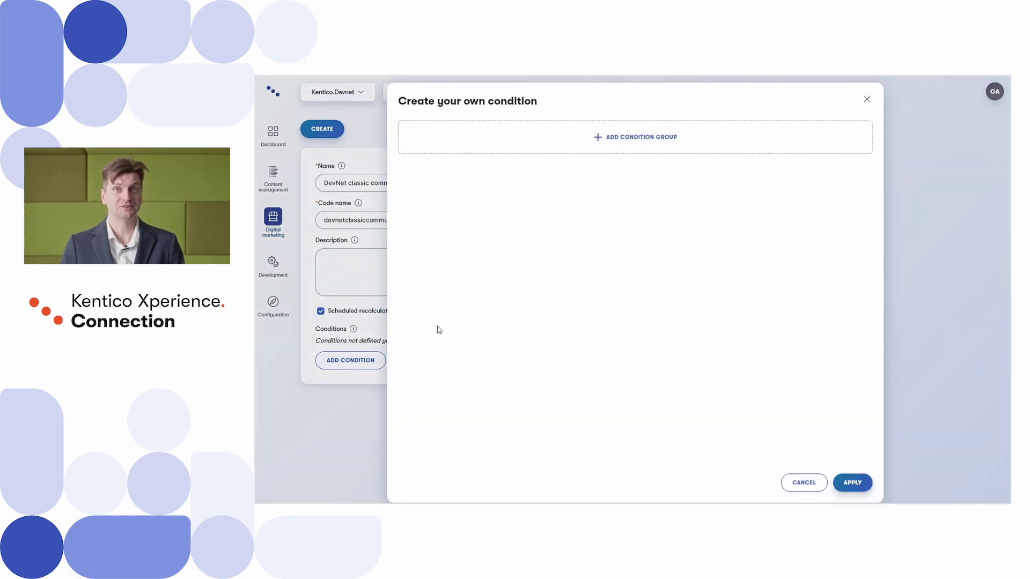
click(638, 140)
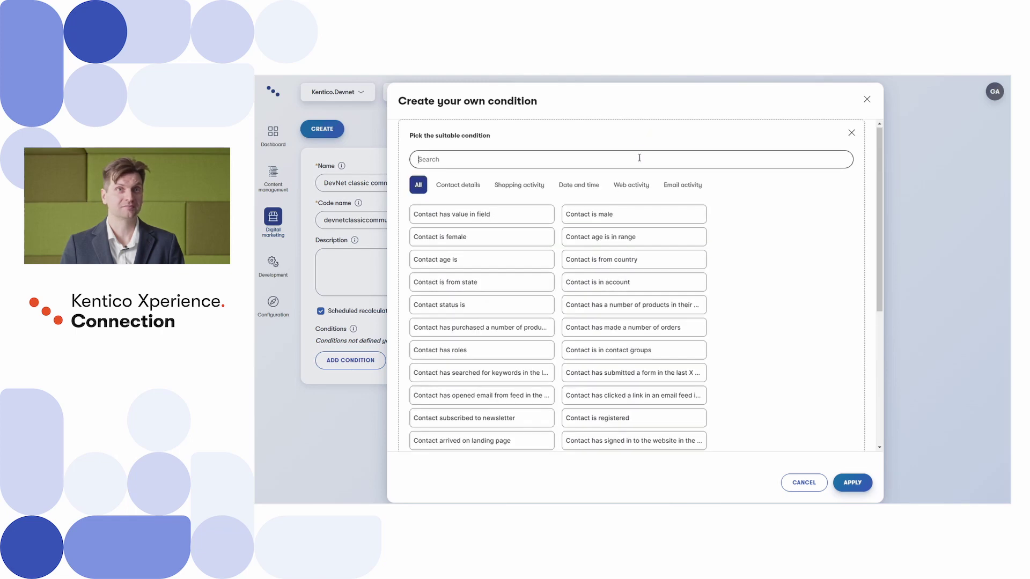
text(url)
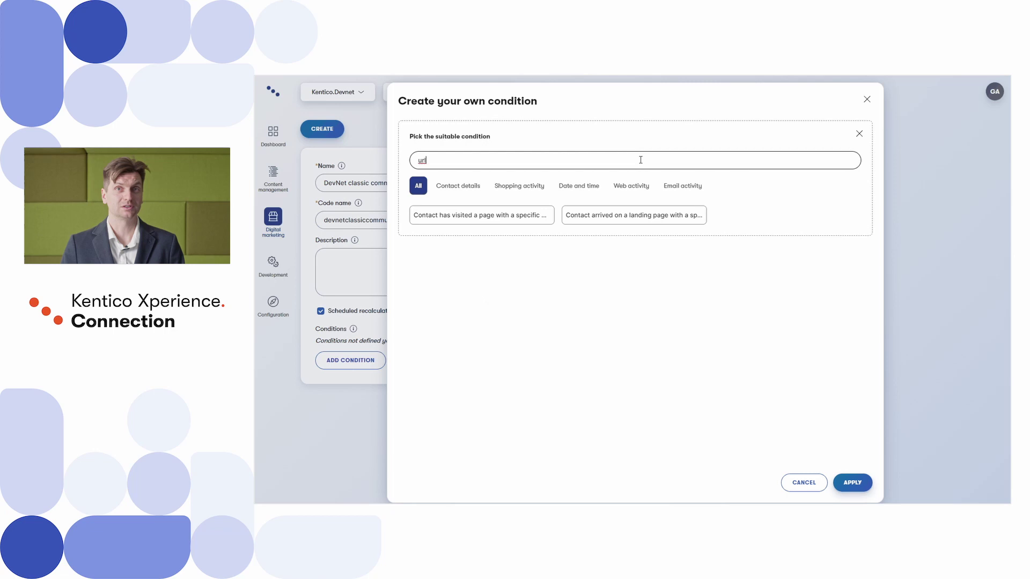
click(509, 221)
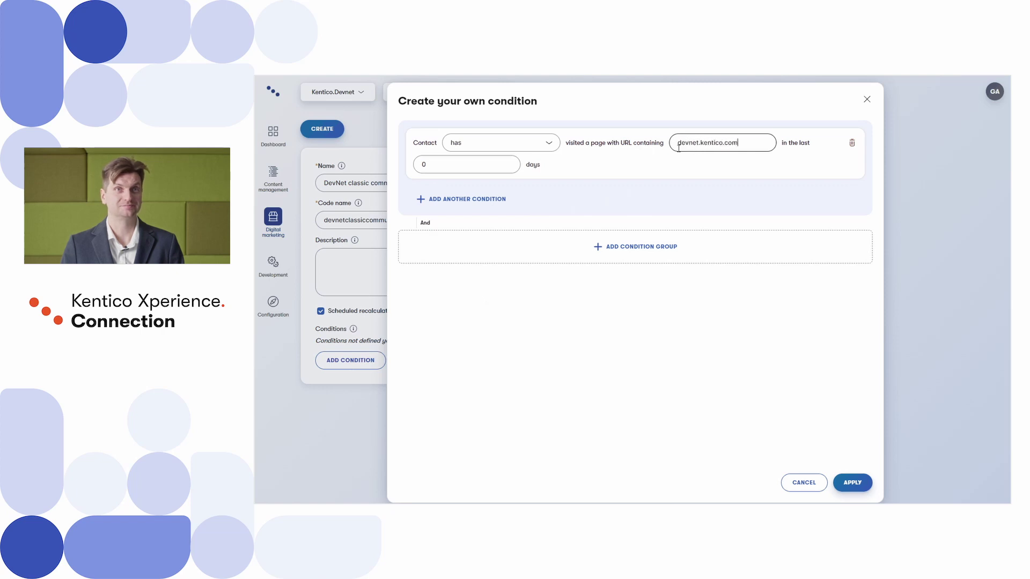
click(486, 164)
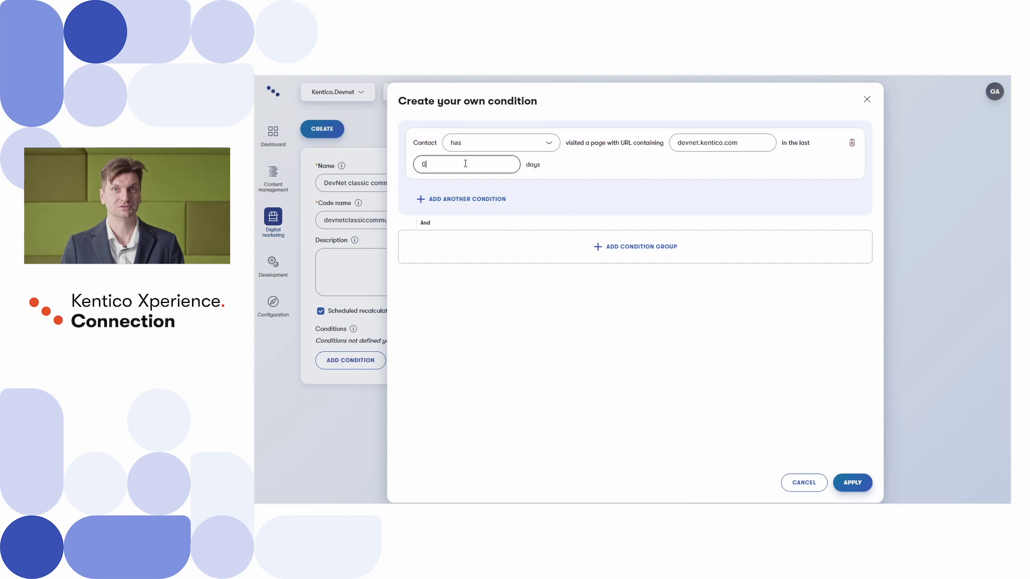
text(365)
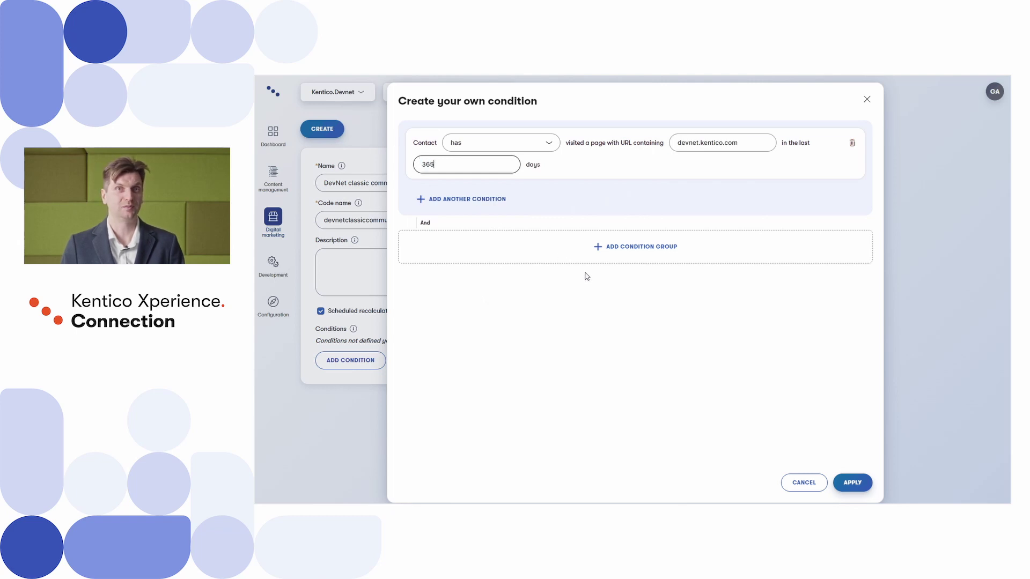
click(854, 481)
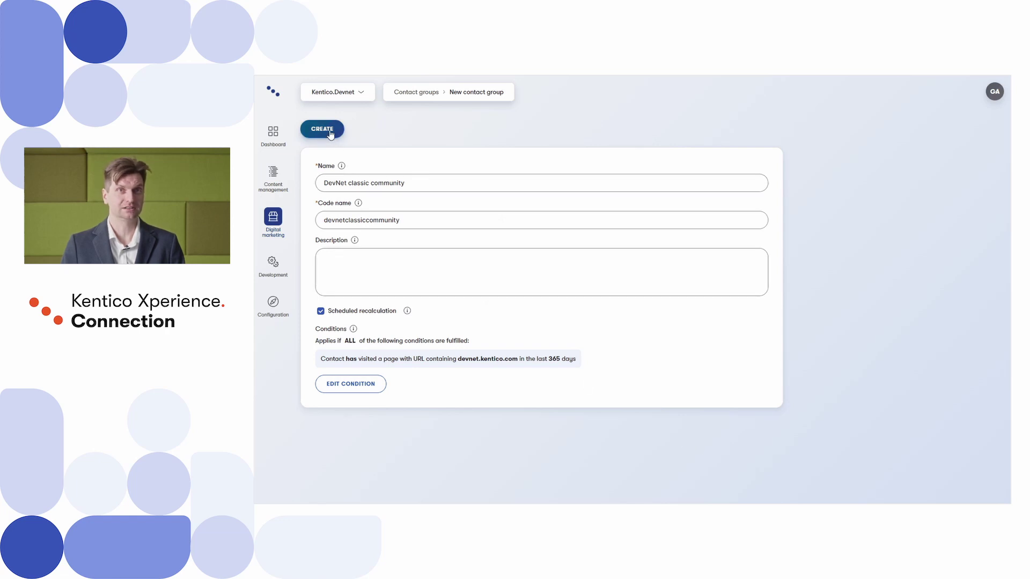
Step: Create the DevNet classic community contact group and recalculate its contacts
click(330, 133)
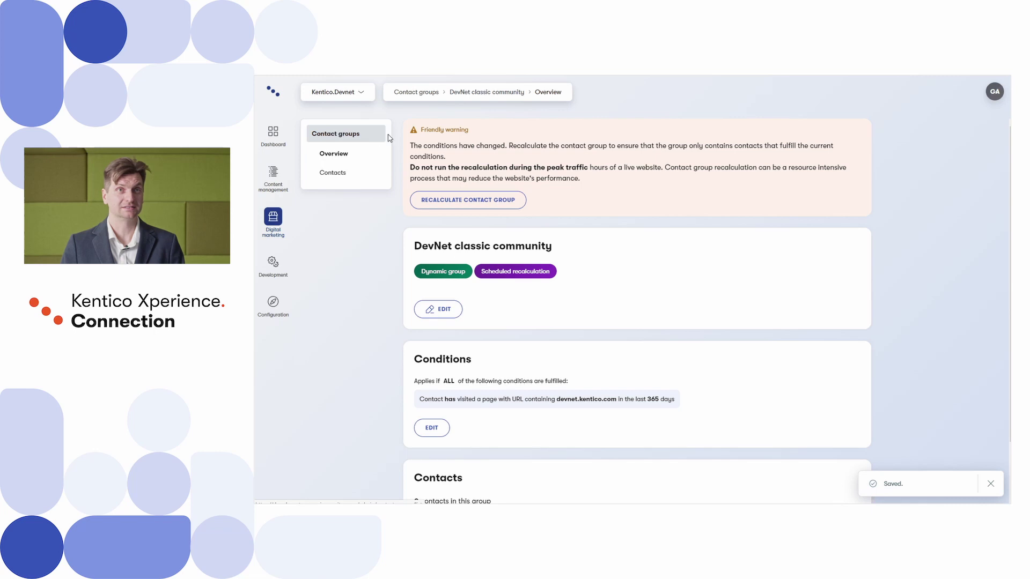
click(474, 203)
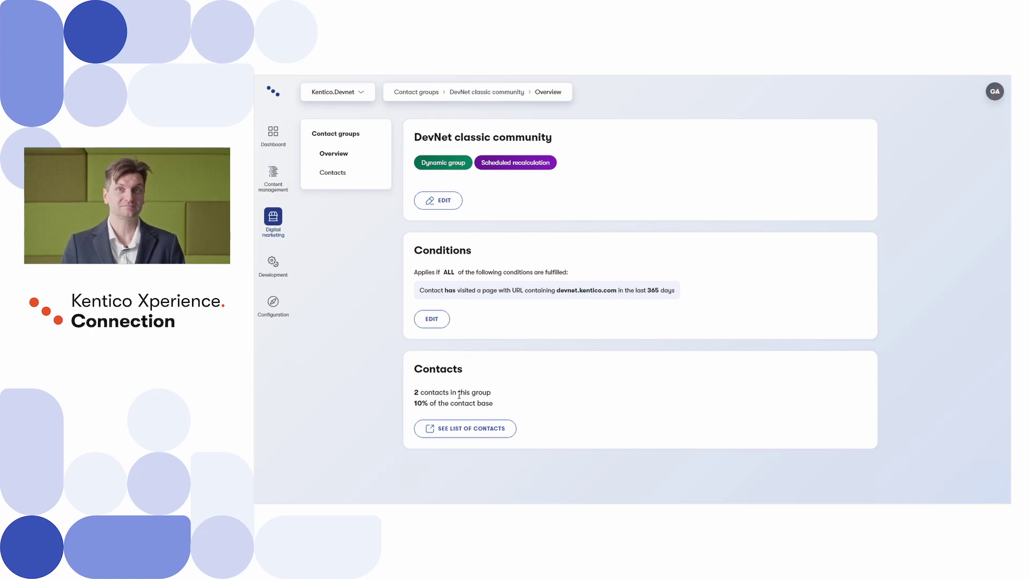
Step: Open the Home page of the site in the Pages application and create a new version of it
click(282, 143)
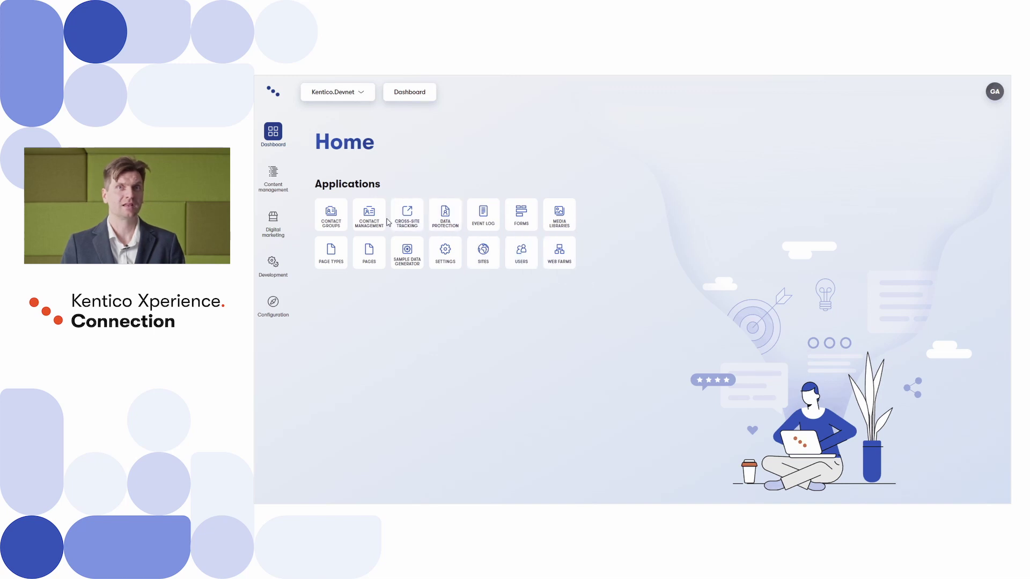
click(366, 254)
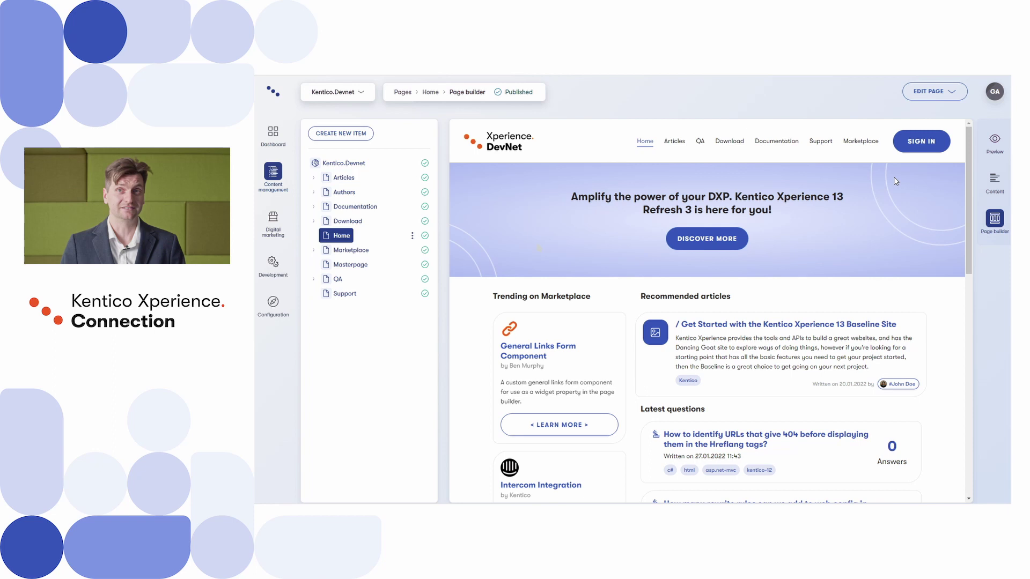
click(953, 95)
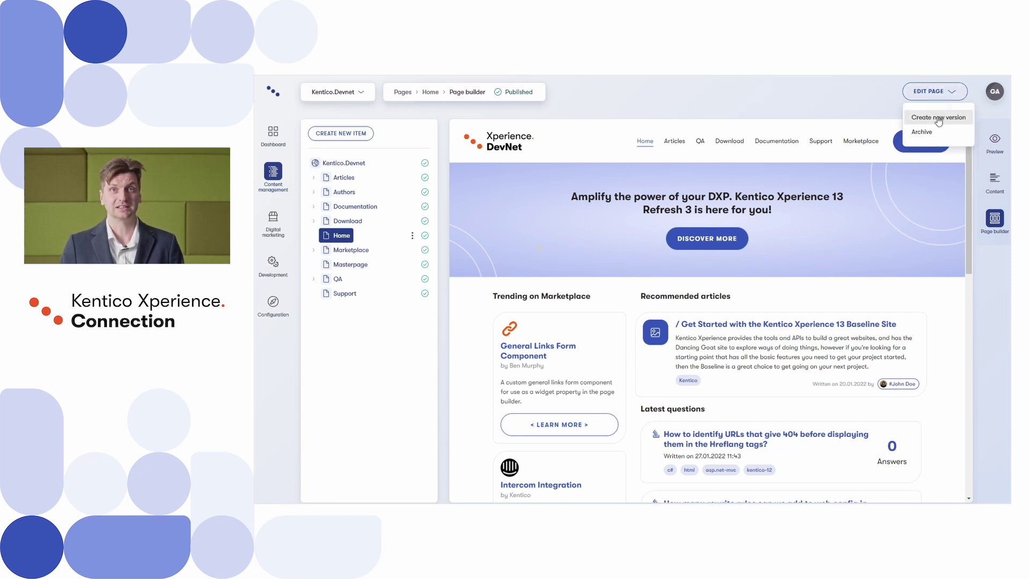
click(938, 118)
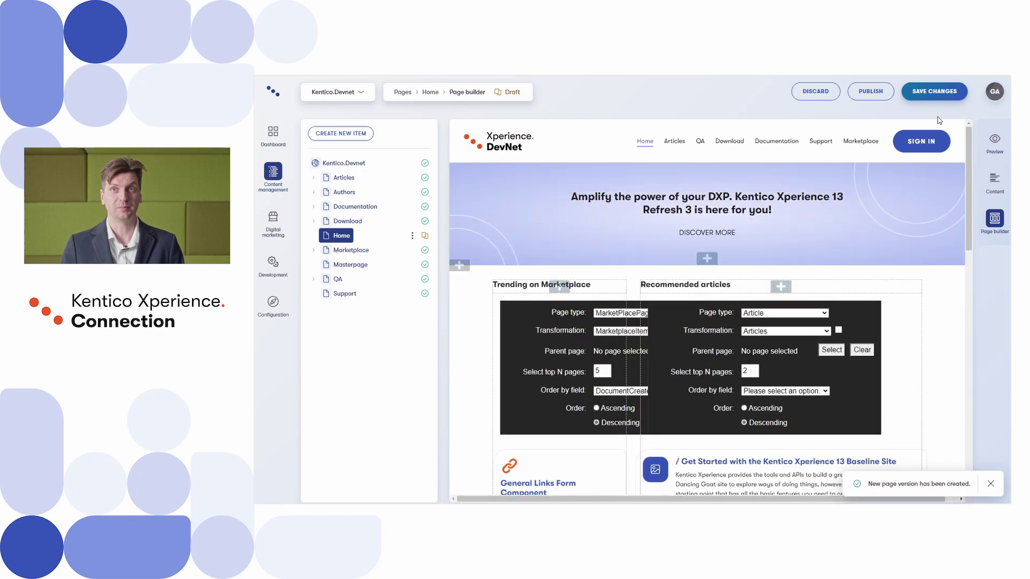
Step: Add a personalization variant named "DevNet community variant" to the Hero image widget for visitors in the DevNet classic community contact group
mouse_move(885, 173)
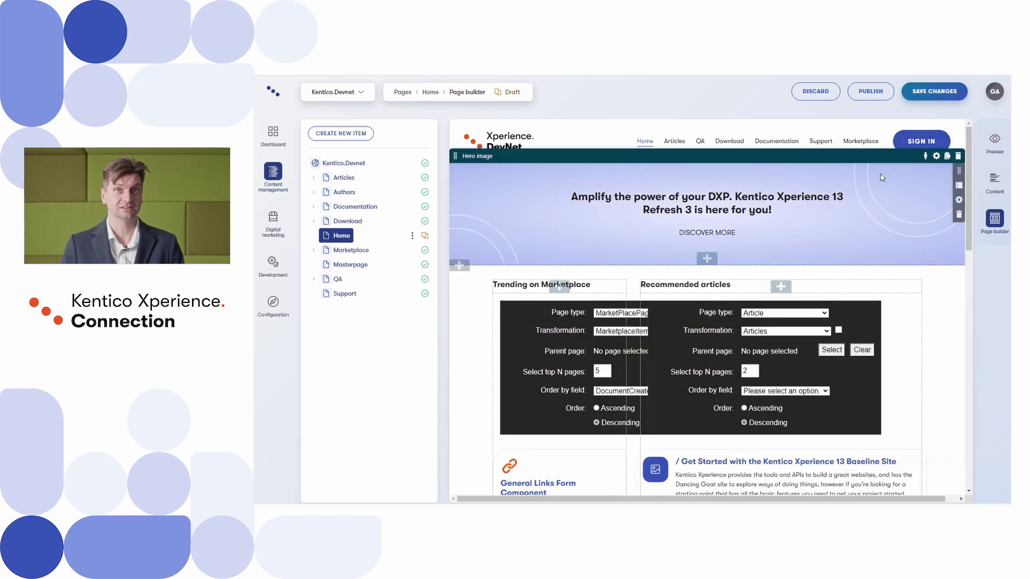
click(924, 156)
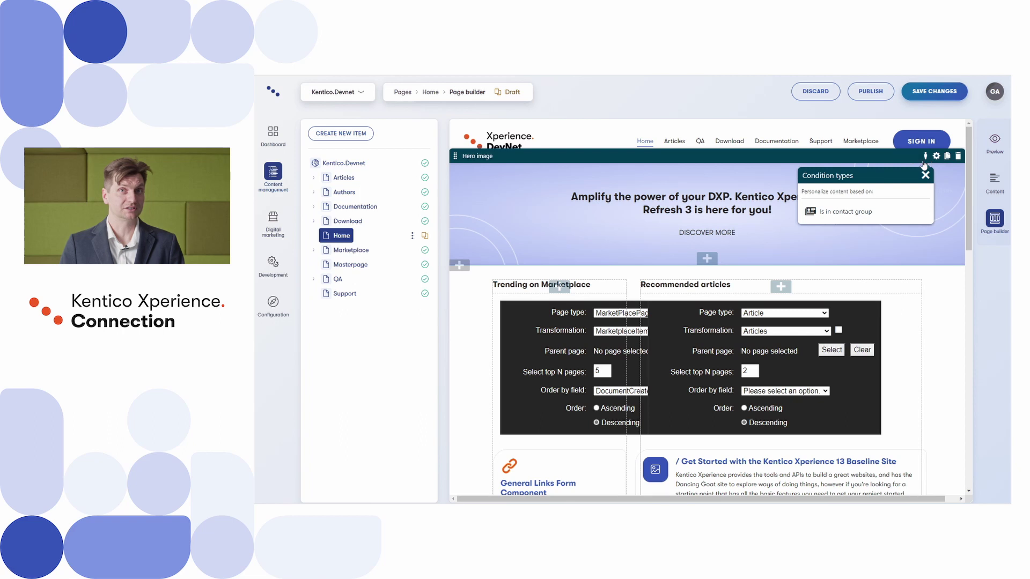
click(856, 216)
click(805, 215)
click(828, 226)
text(DevNet community variant)
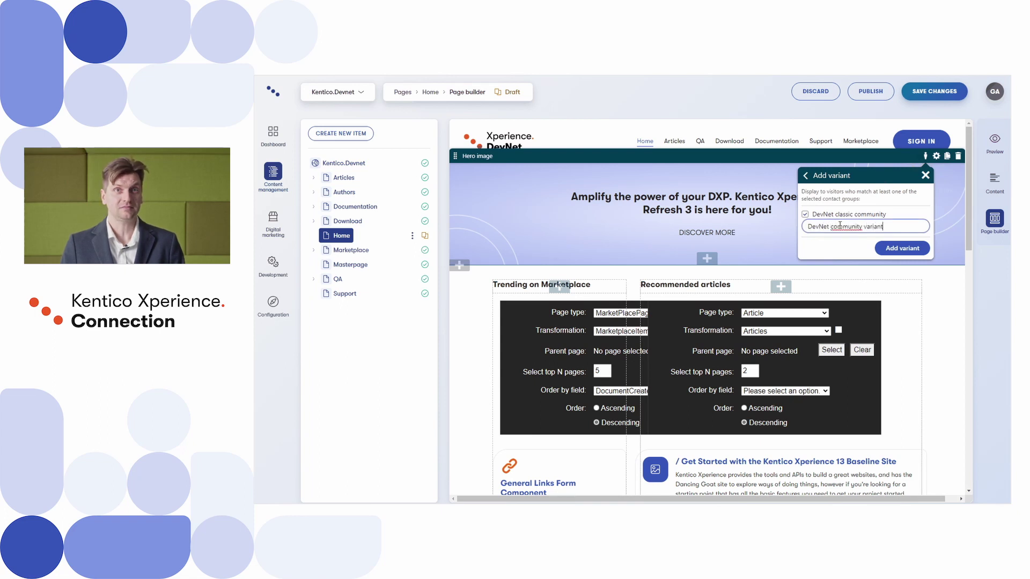
click(899, 250)
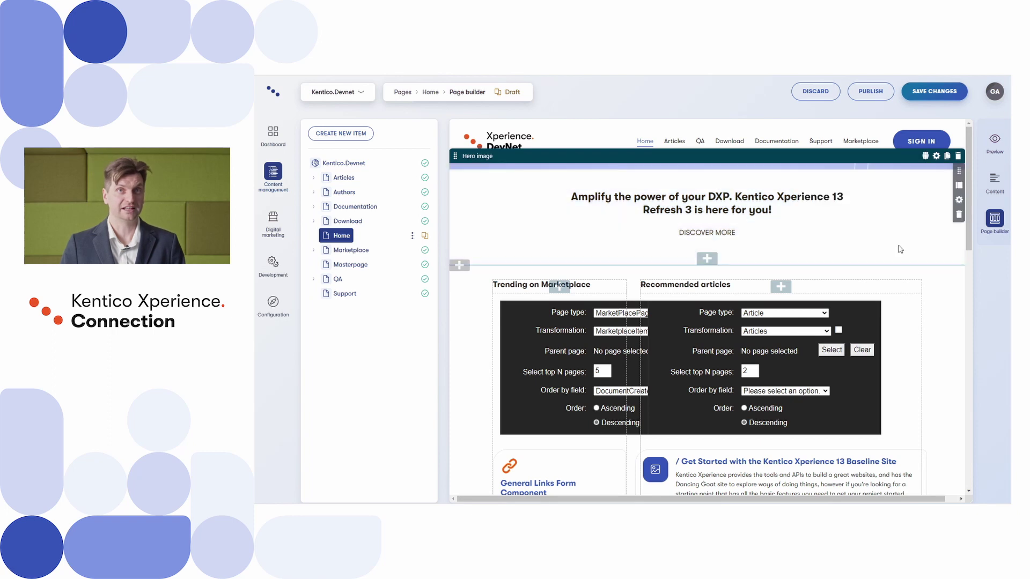
Step: Insert the line "Welcome to the new Devnet!" above the hero heading of the community variant, followed by an empty line
click(571, 196)
key(Return)
key(Return)
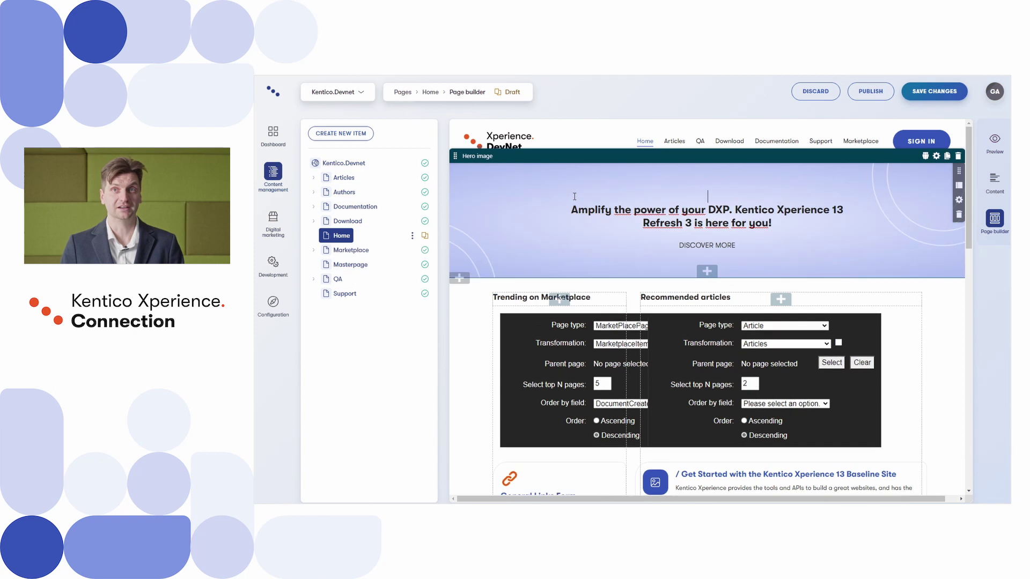
key(Up)
key(Up)
text(Welcome )
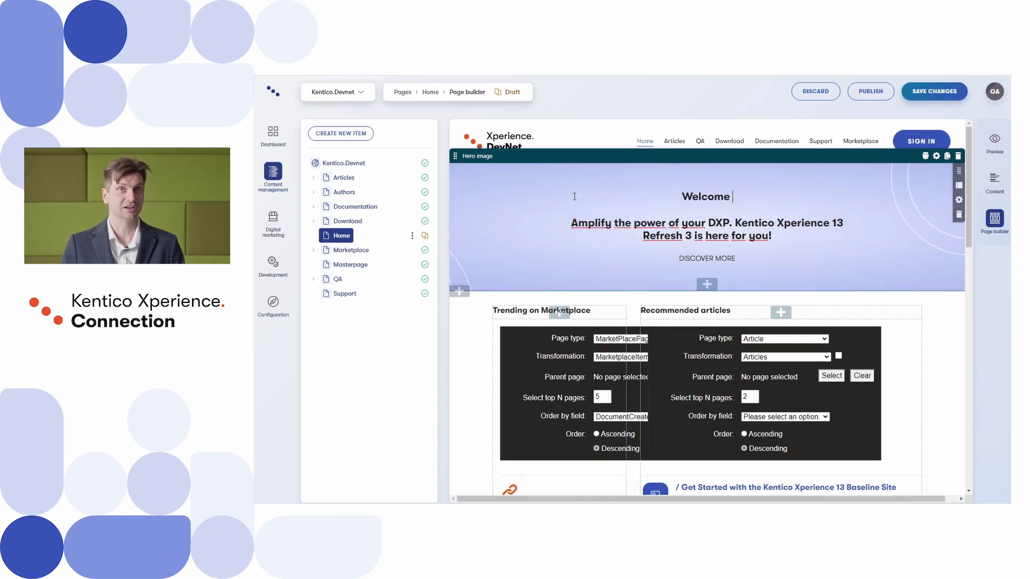
text(to the new )
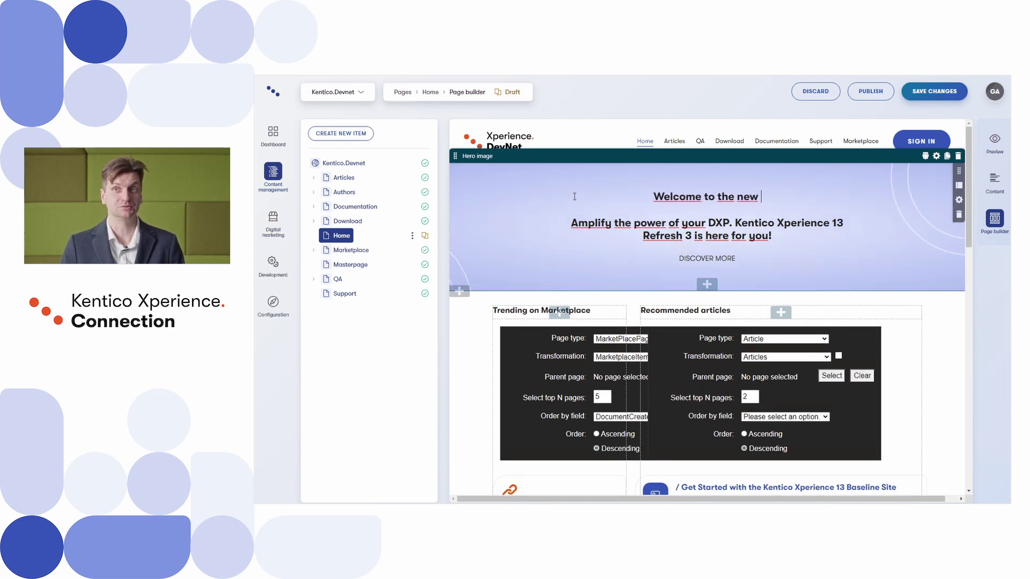
text(Devnet!)
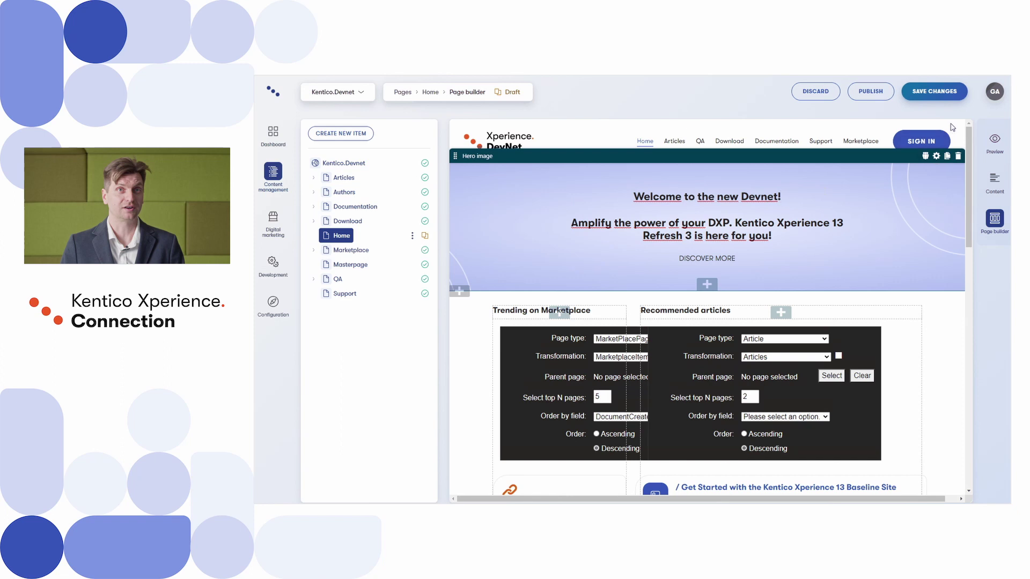
Step: Switch the Hero image widget to its Original variant, then save and publish the Home page
click(925, 157)
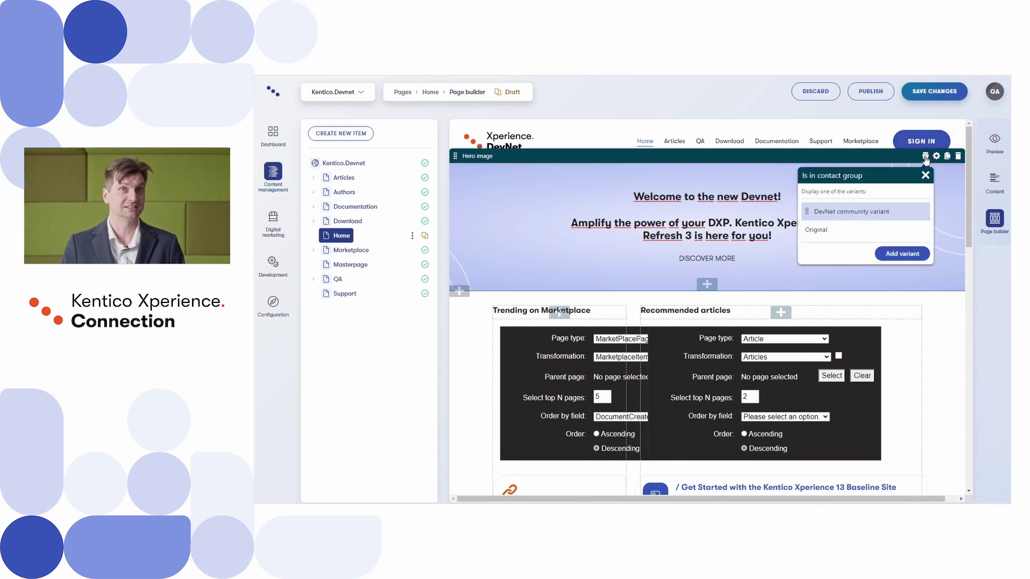
click(844, 230)
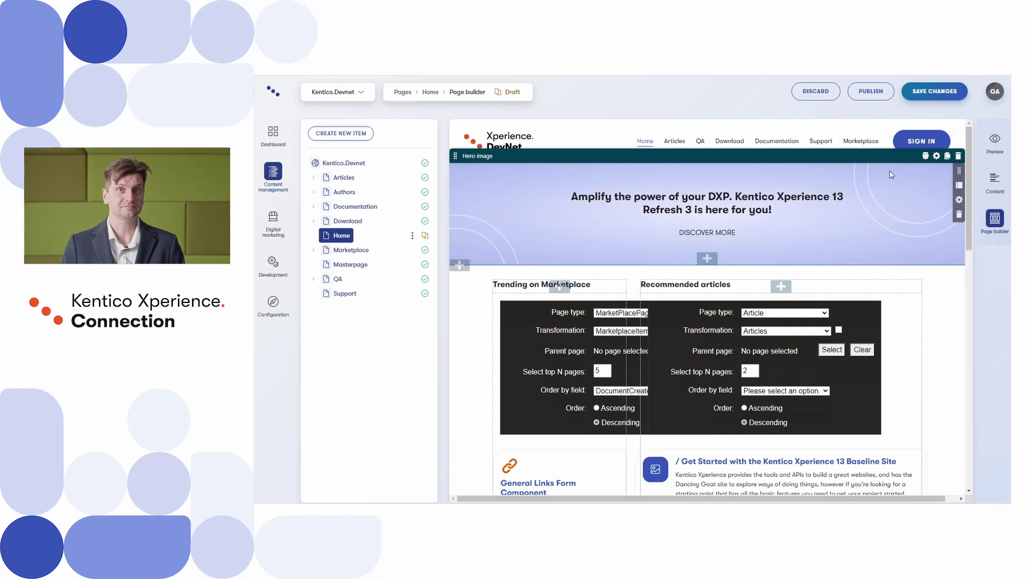
click(932, 99)
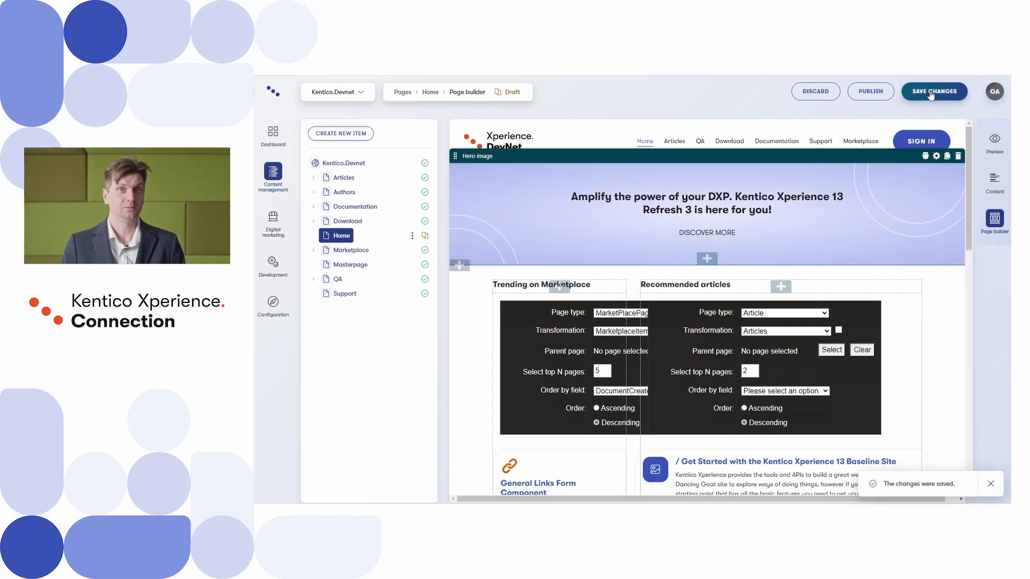
click(869, 92)
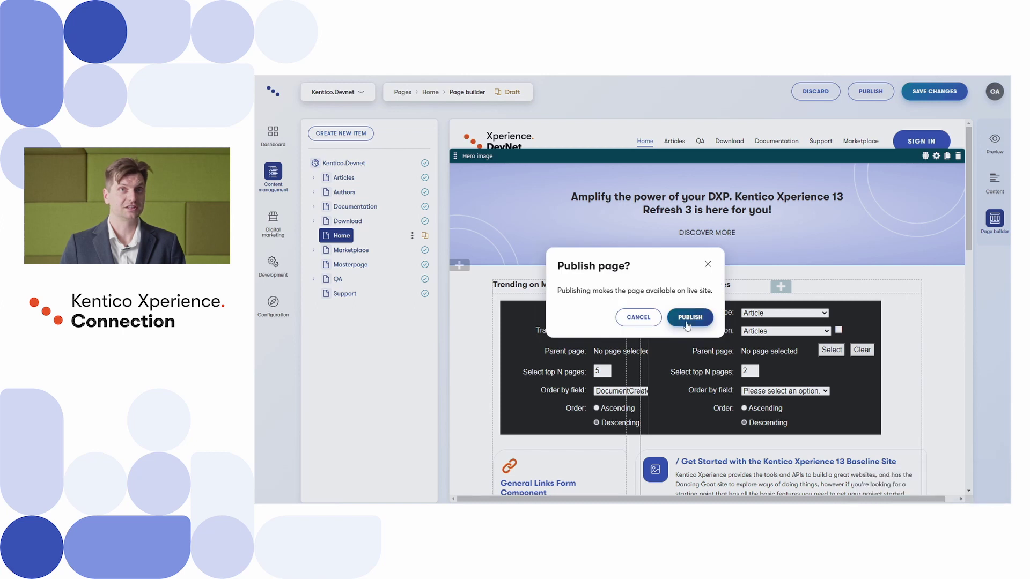
click(688, 318)
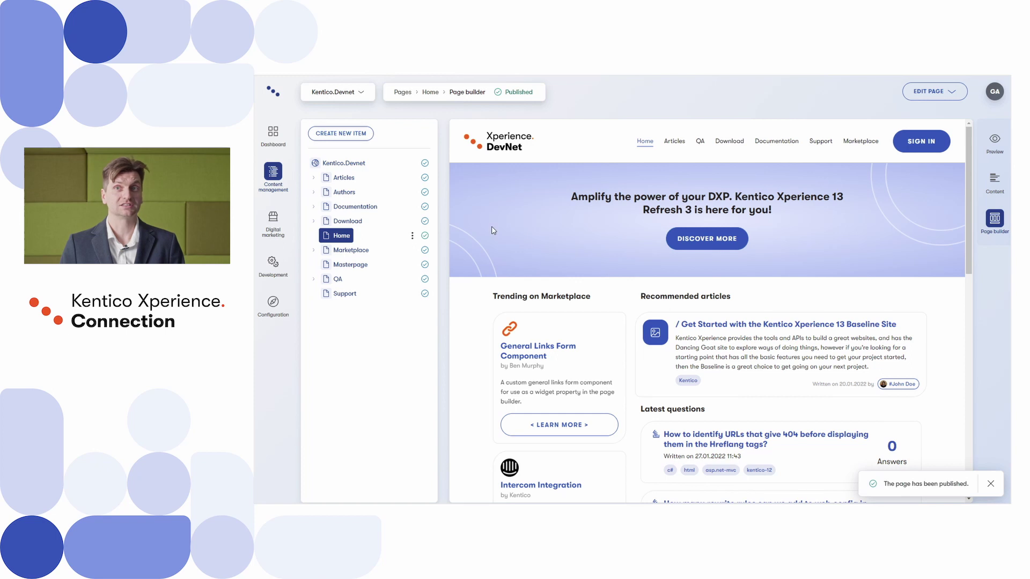
Step: Return to the dashboard with the overview of applications
click(280, 146)
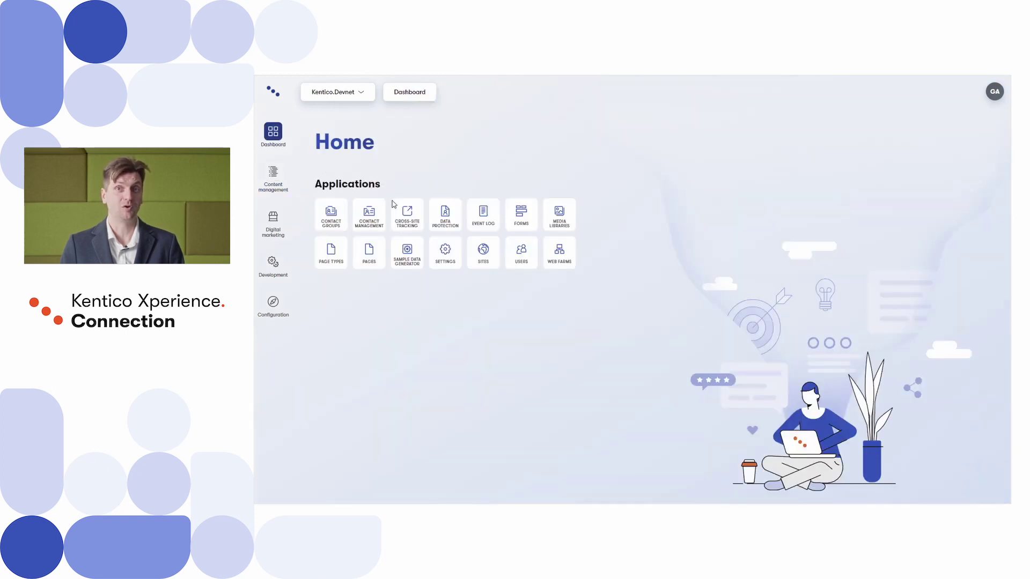